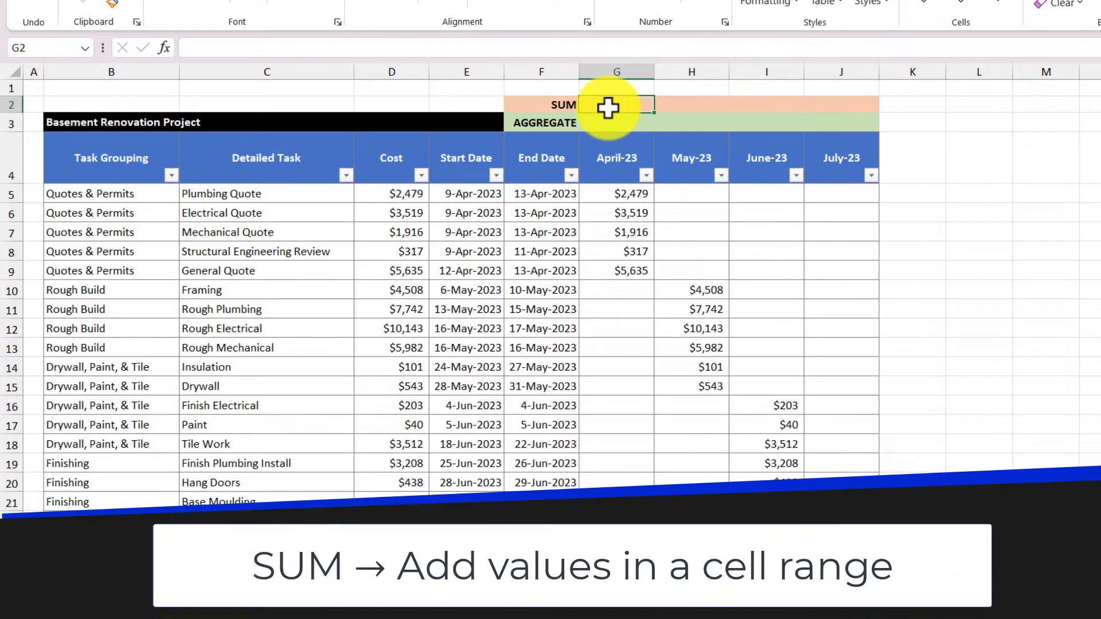
Enter a SUM formula over G5:G23 in the April-23 SUM cell G2 and fill it across to July-23
type("=sum")
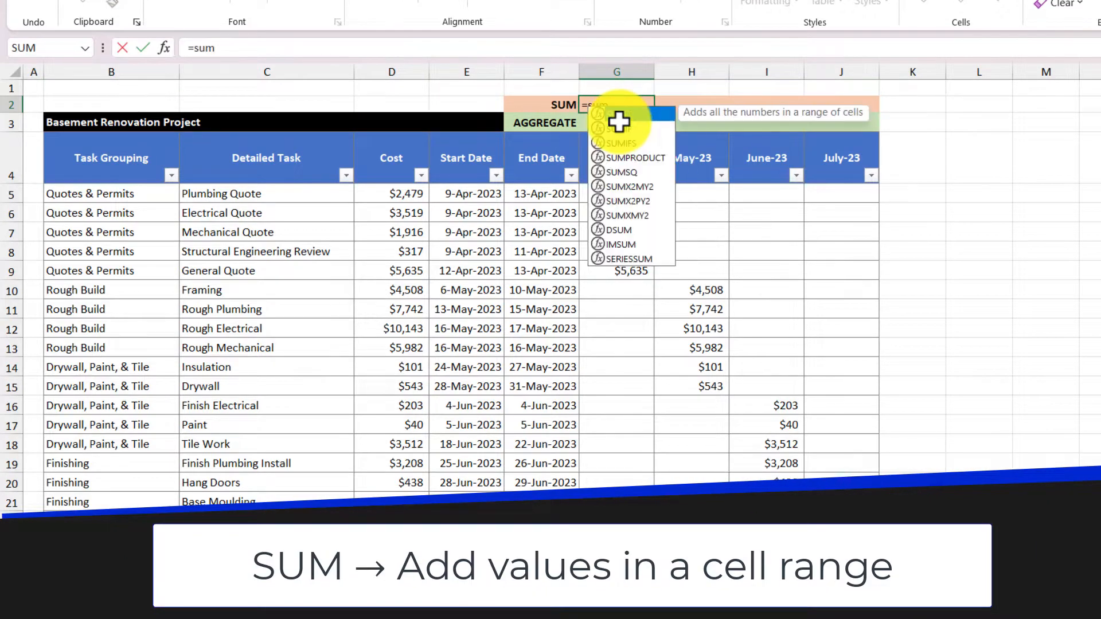
key("Tab")
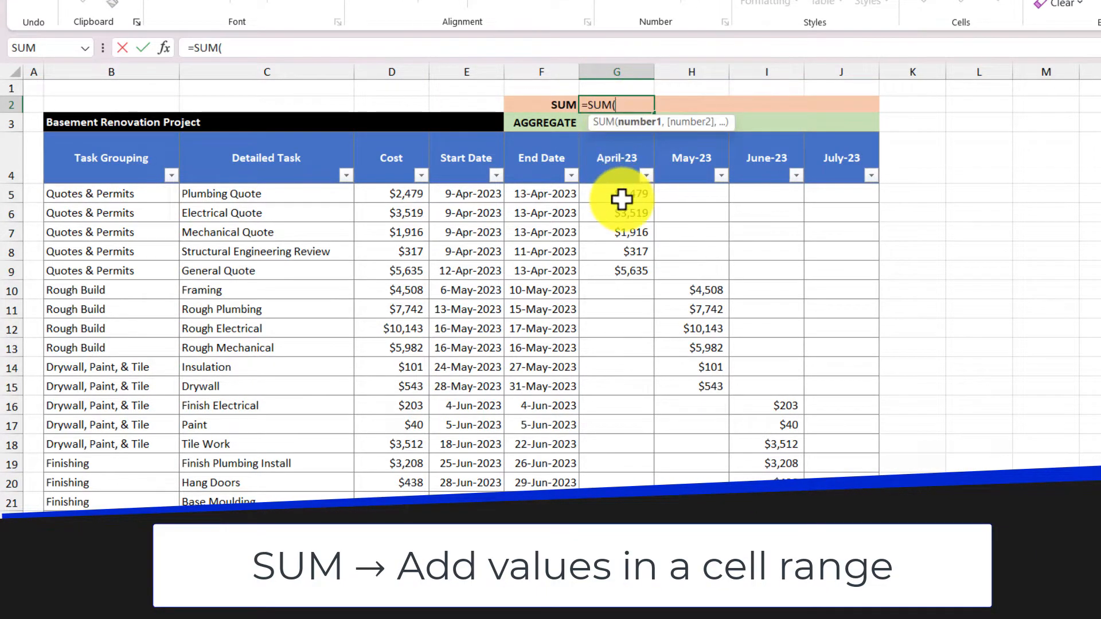
left_click_drag(622, 197, 614, 539)
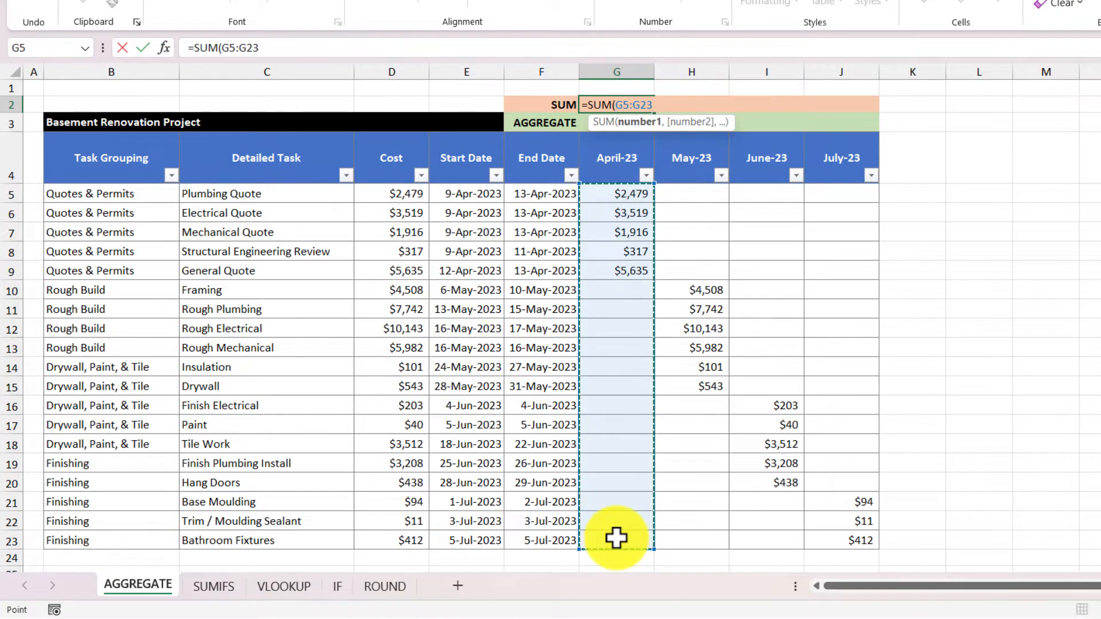
key("Return")
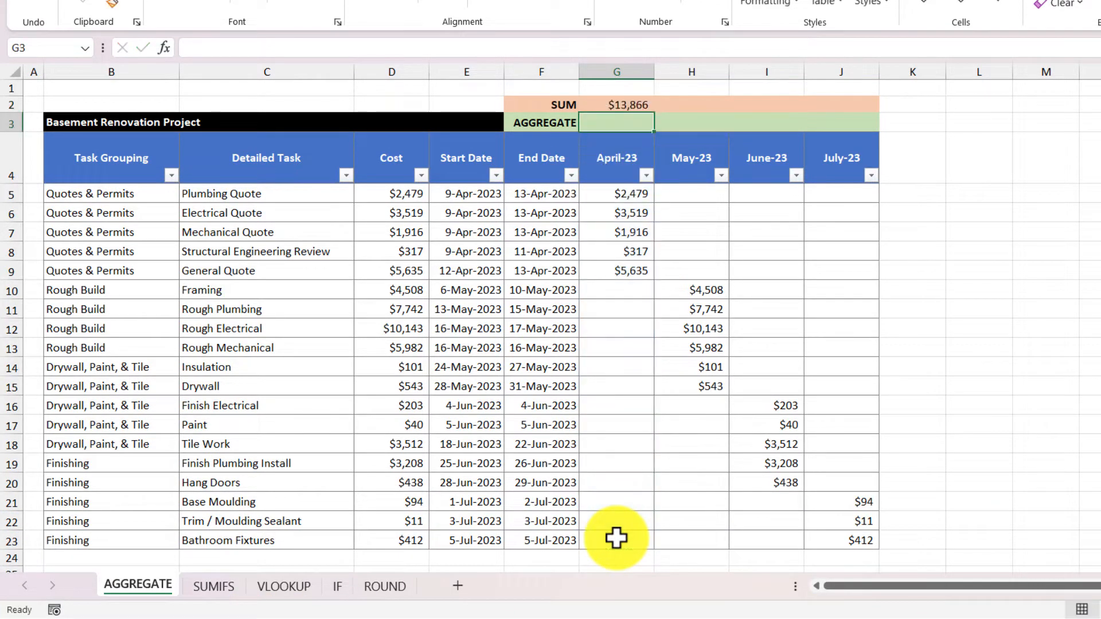
left_click(634, 104)
left_click_drag(655, 113, 856, 111)
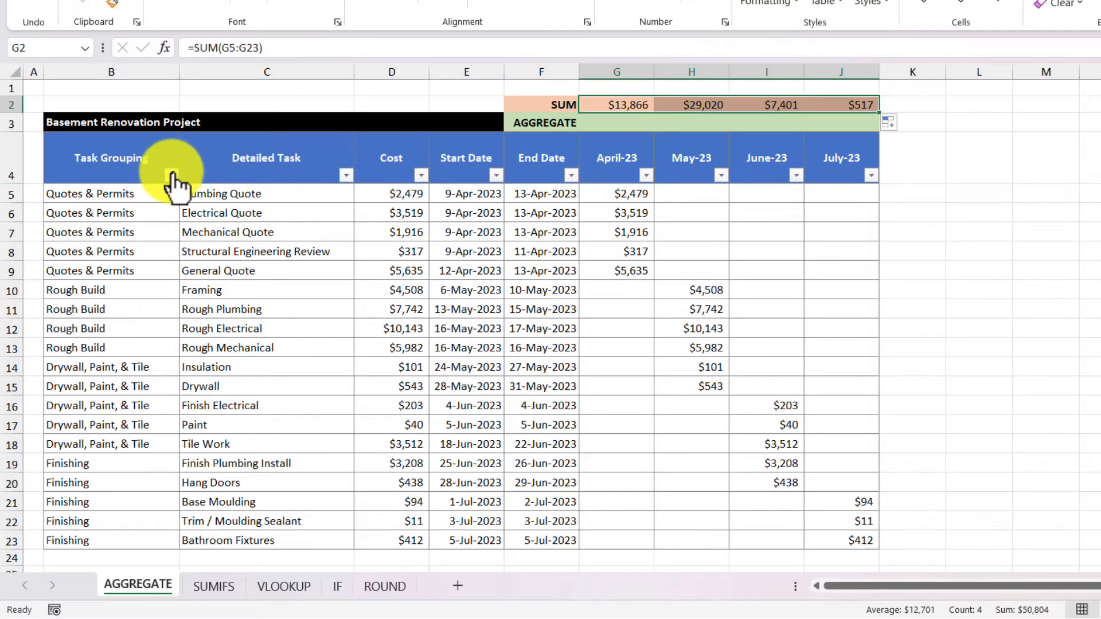
Filter the Task Grouping column to only Quotes & Permits and clear that filter again
left_click(171, 175)
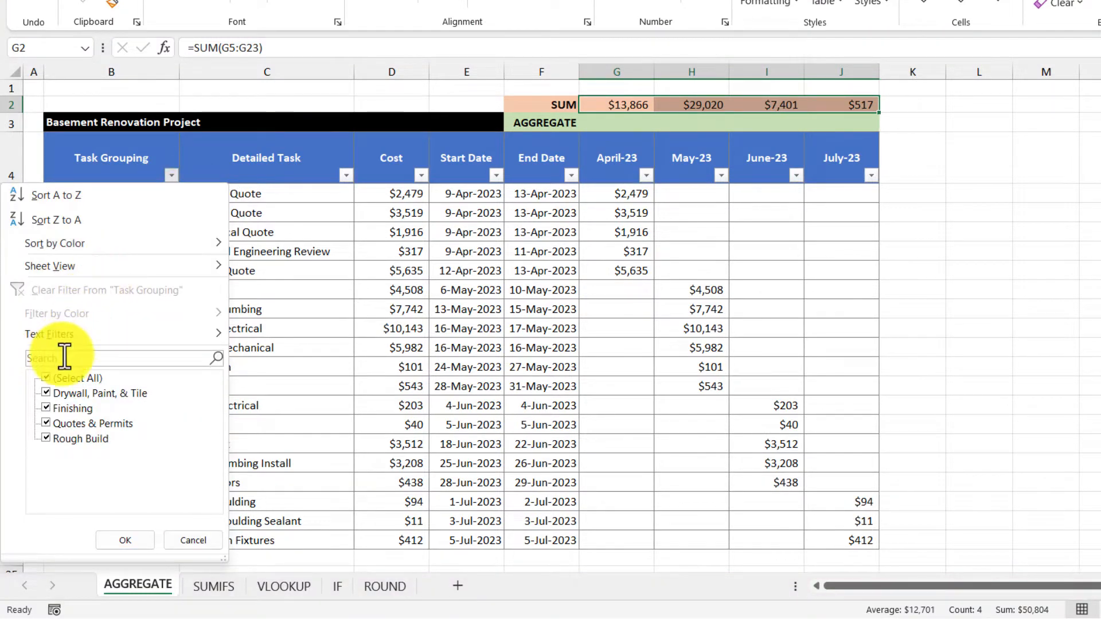
left_click(45, 378)
left_click(46, 423)
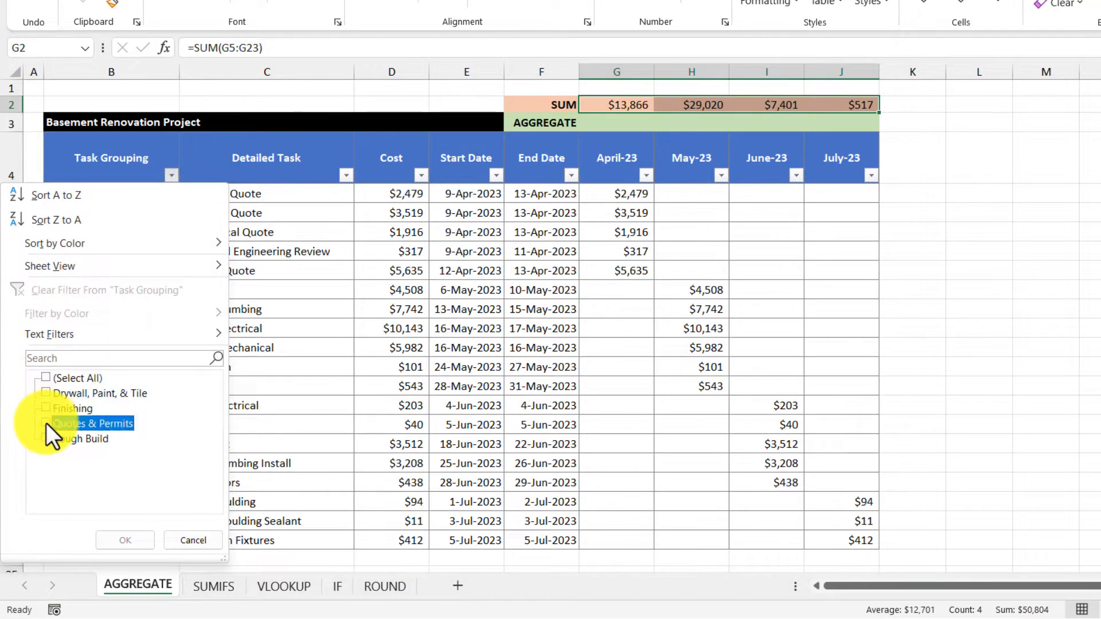
left_click(125, 540)
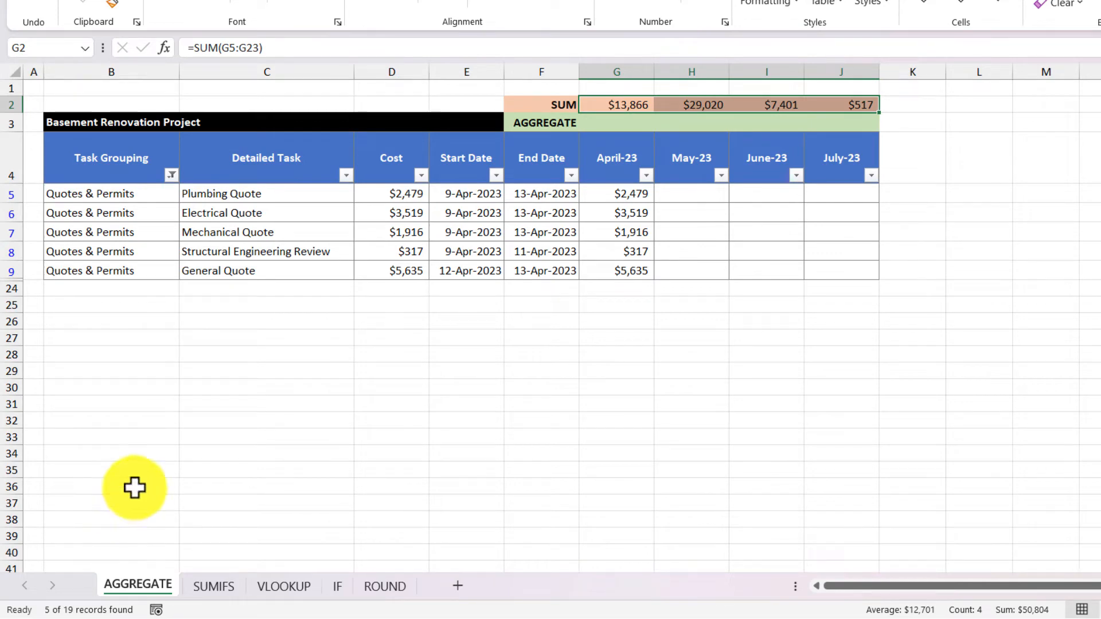
left_click(170, 177)
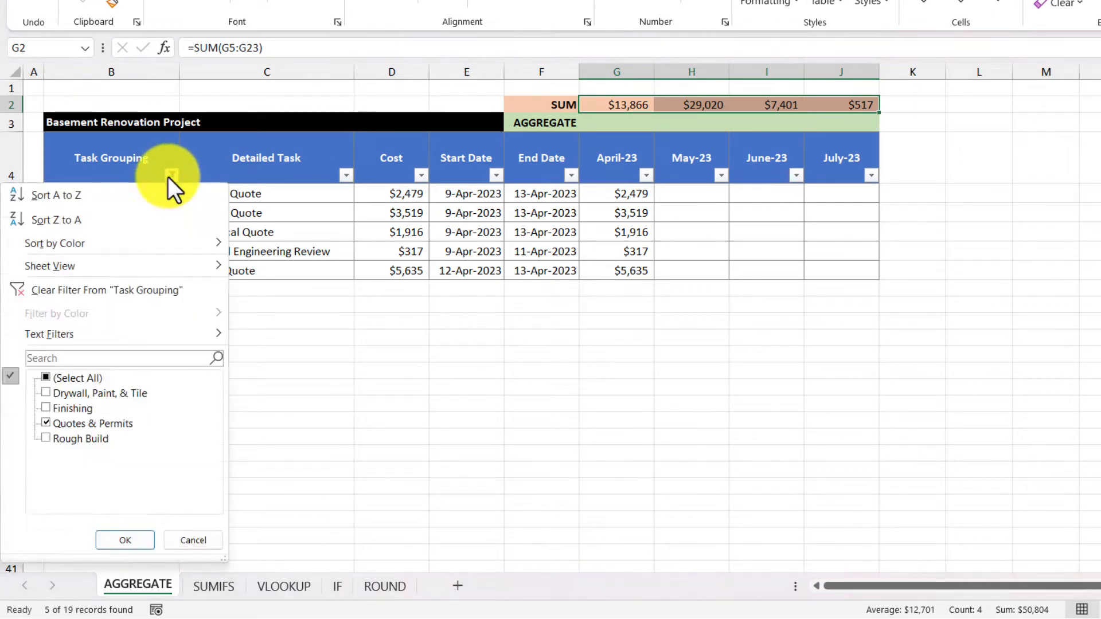
left_click(168, 290)
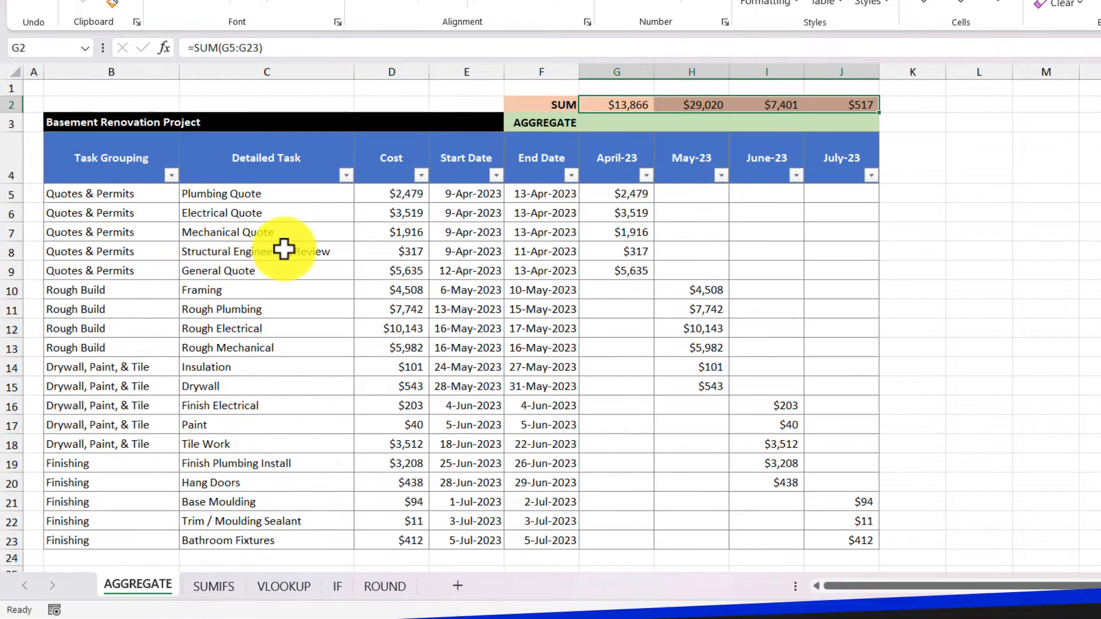
Enter =AGGREGATE(9,5,G5:G23) in G3 to sum while ignoring hidden rows, and fill it across to July-23
left_click(612, 123)
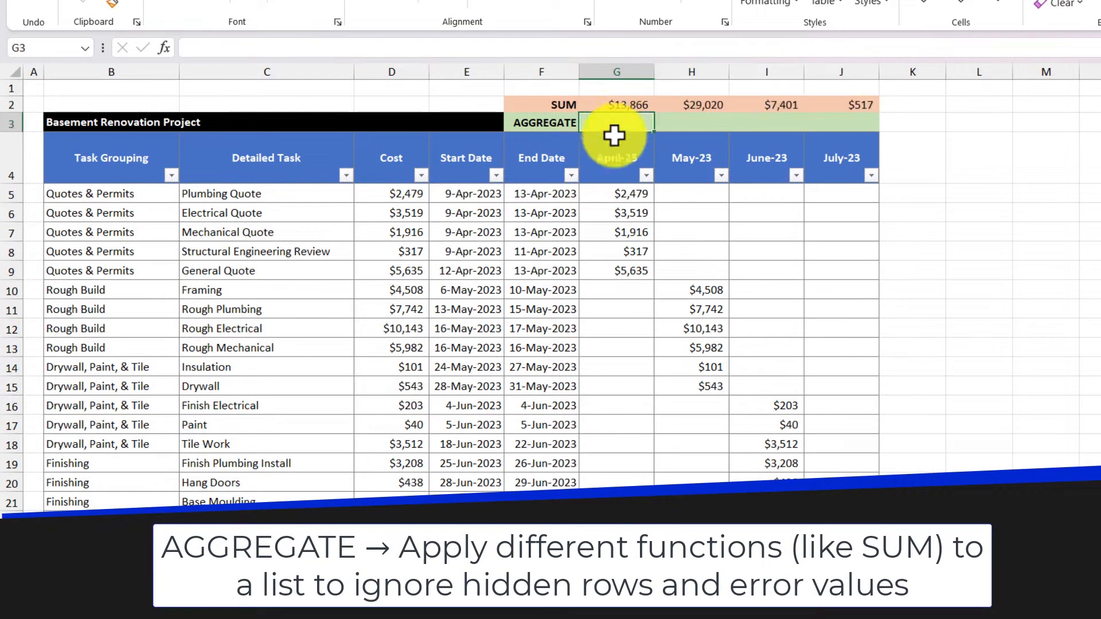
type("=ag")
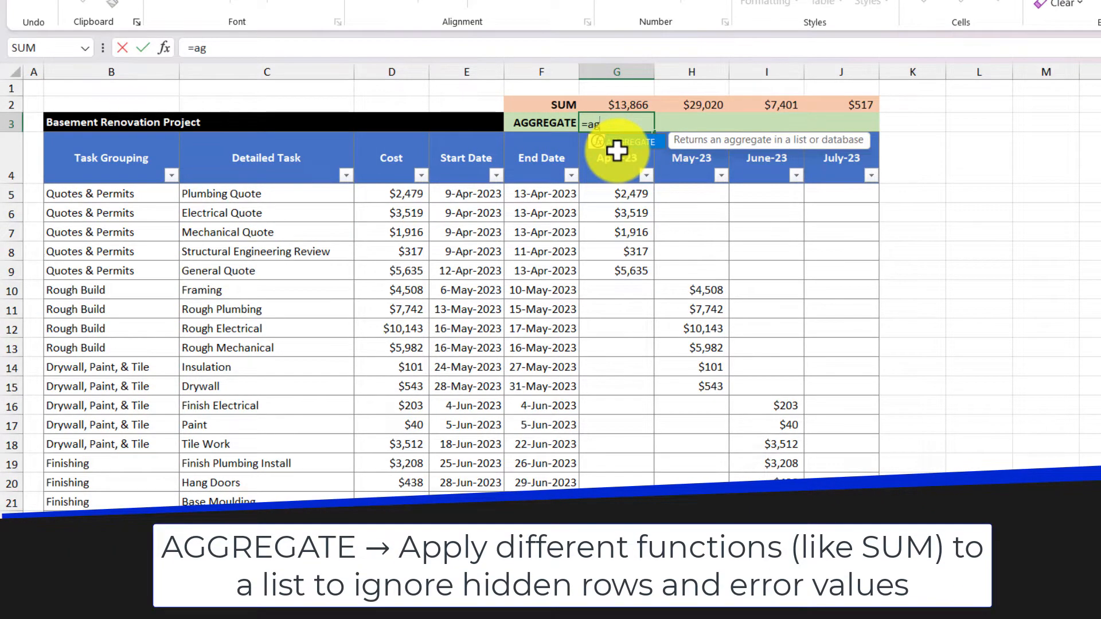
double_click(627, 144)
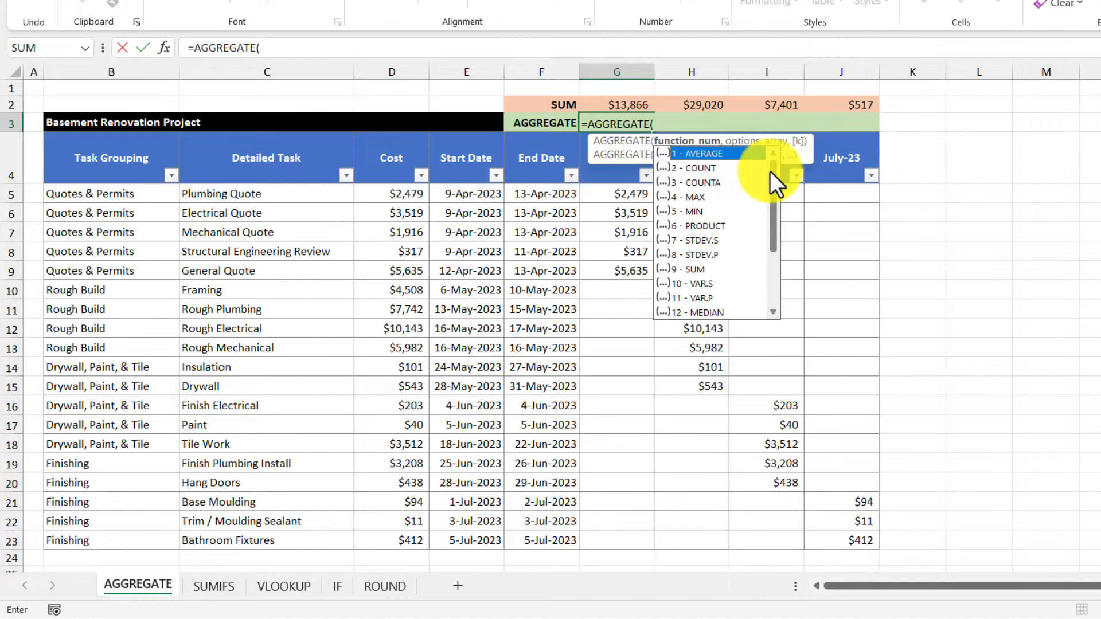
double_click(713, 270)
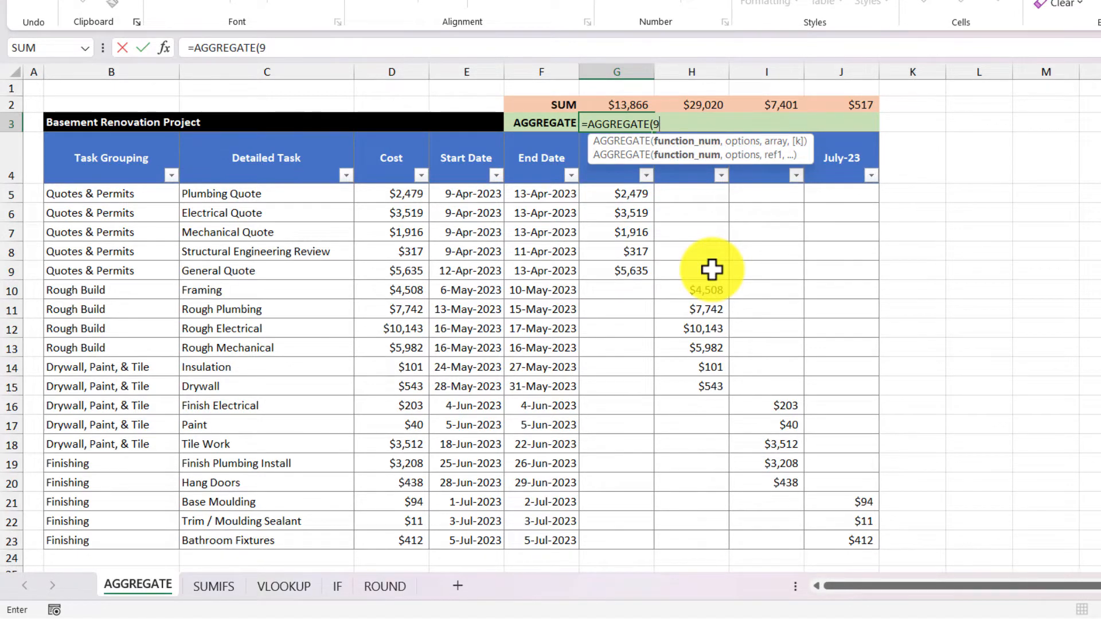
type(",")
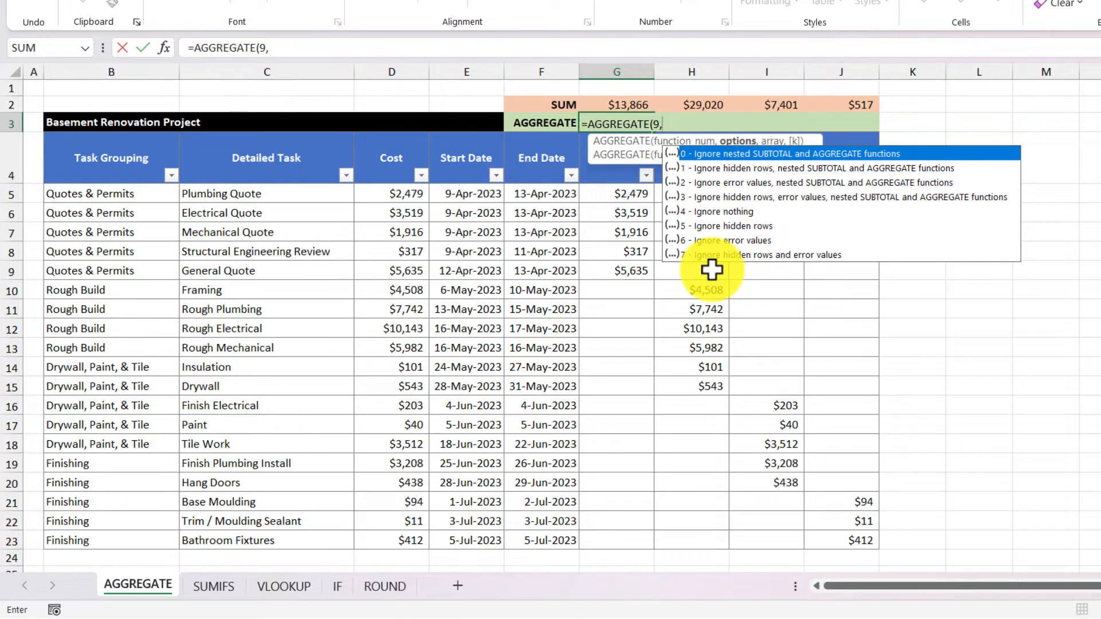
double_click(776, 225)
type(",")
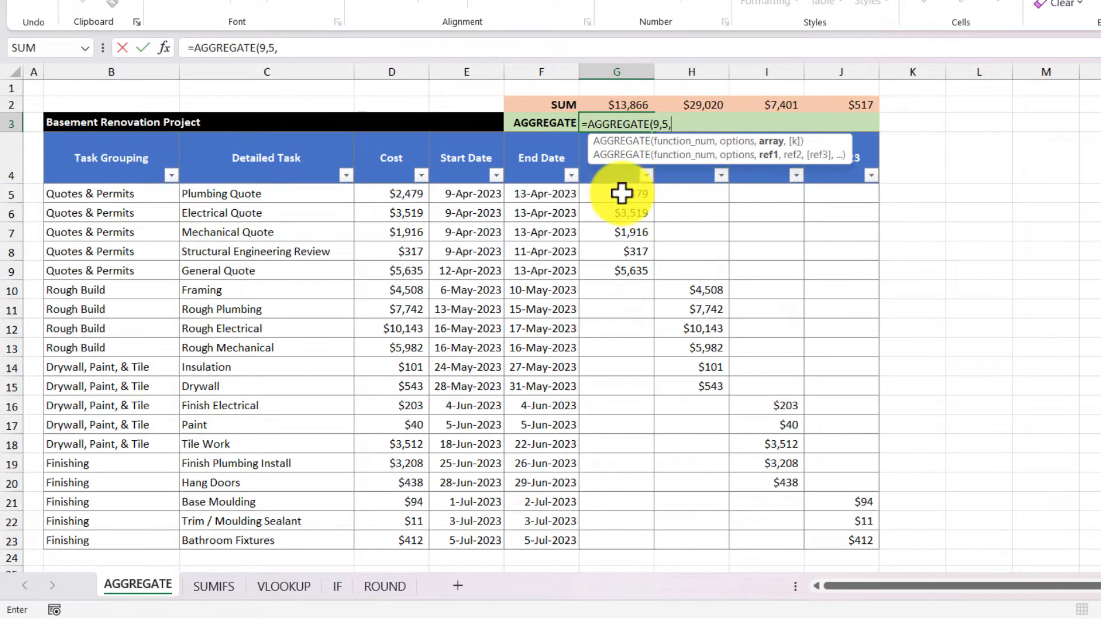
left_click_drag(627, 197, 622, 539)
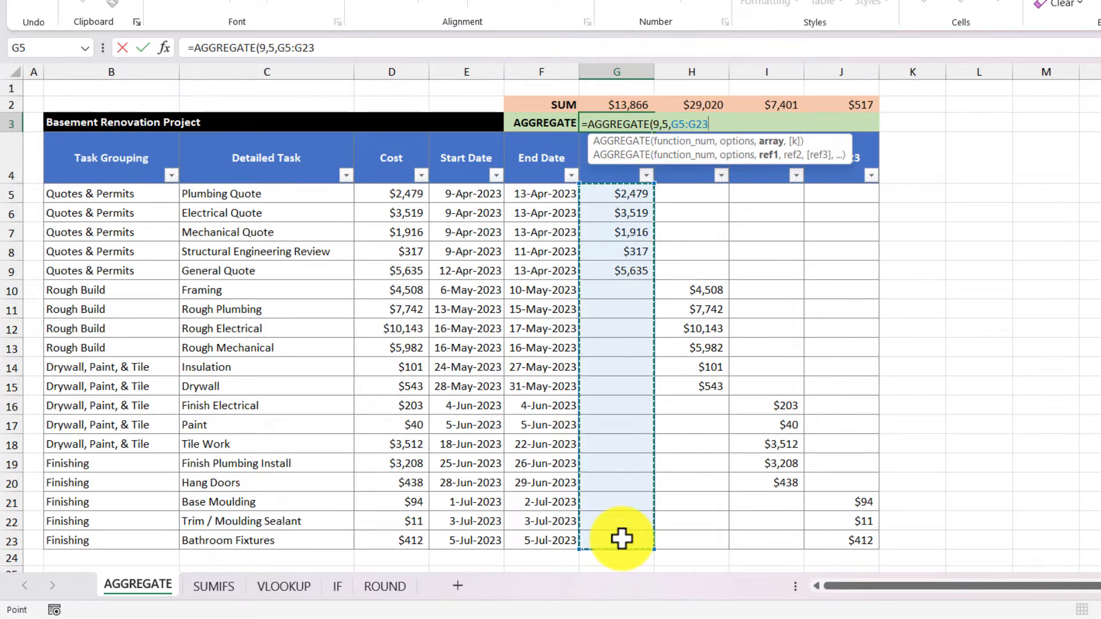
key("Return")
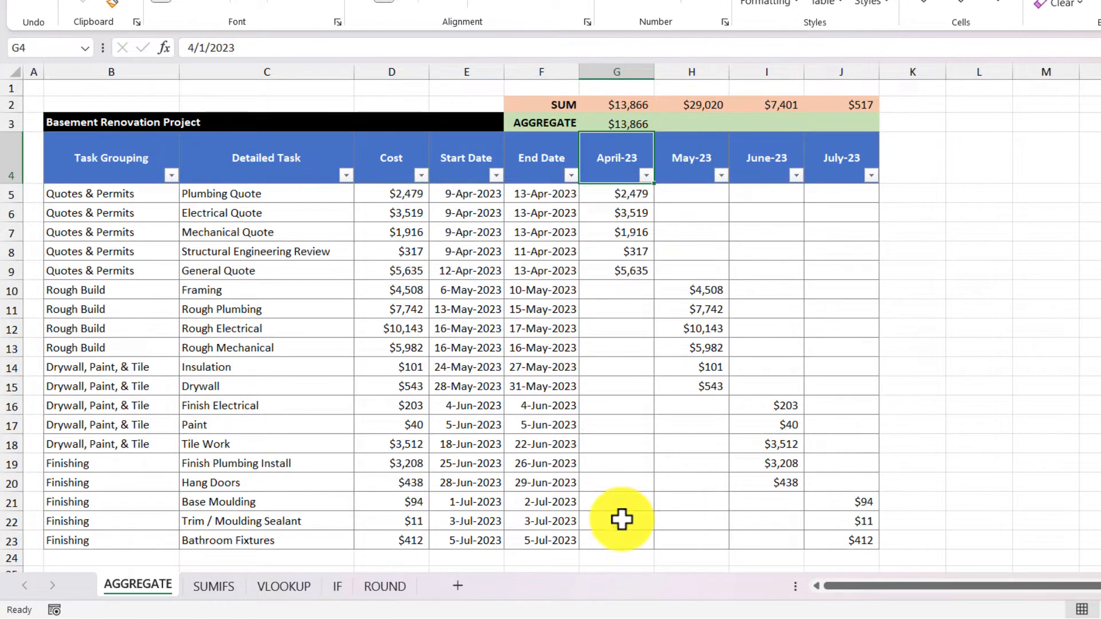
left_click(635, 128)
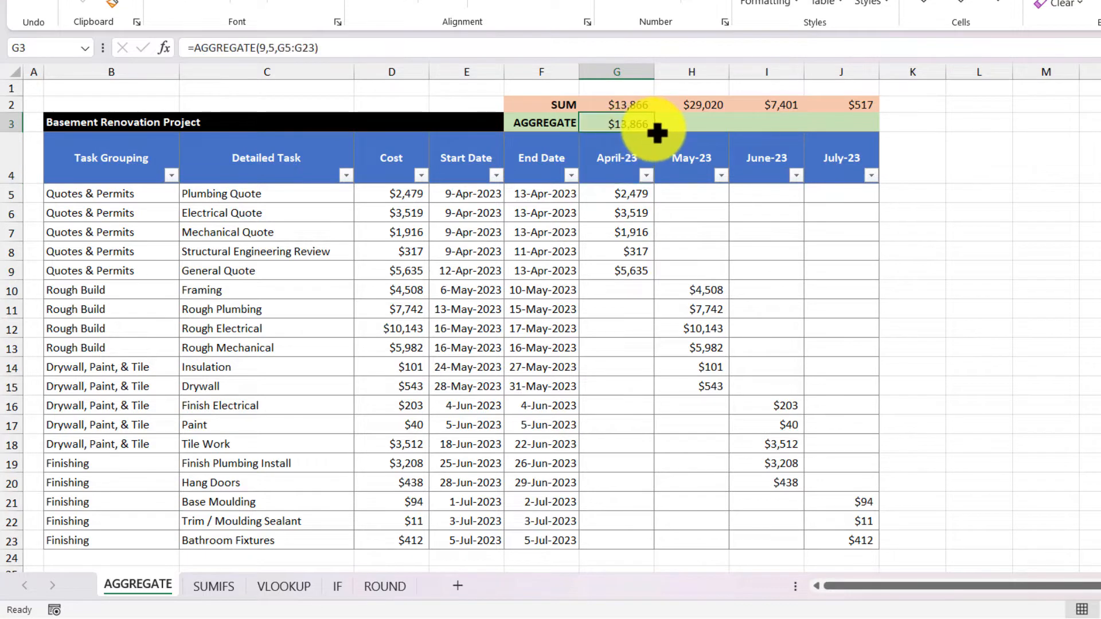
left_click_drag(657, 133, 861, 128)
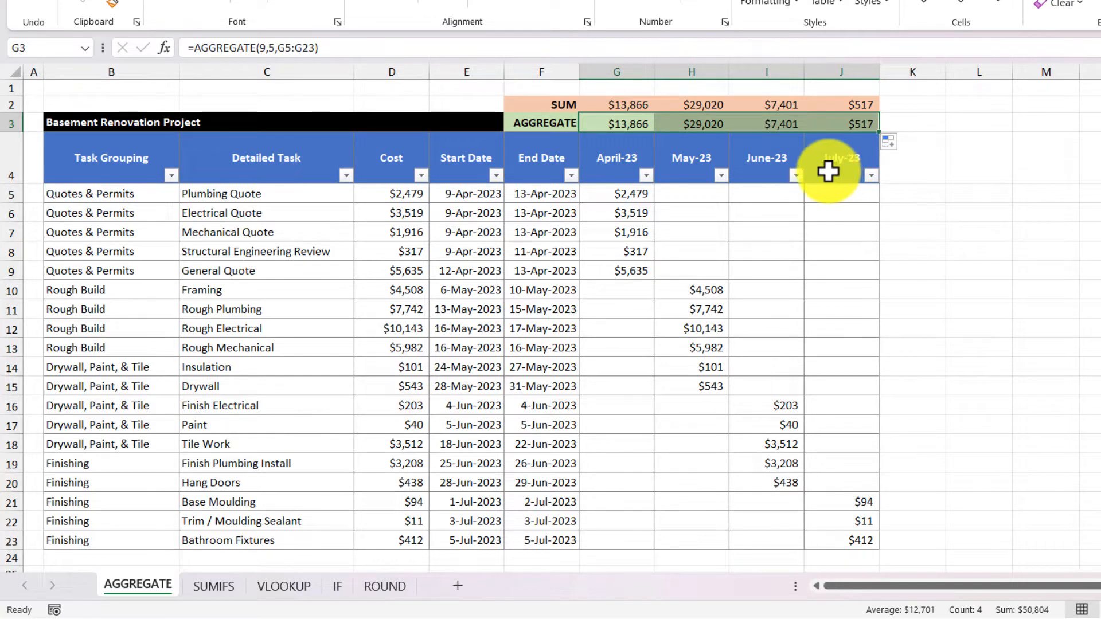
Filter the Task Grouping column to show only the Quotes & Permits rows
left_click(173, 176)
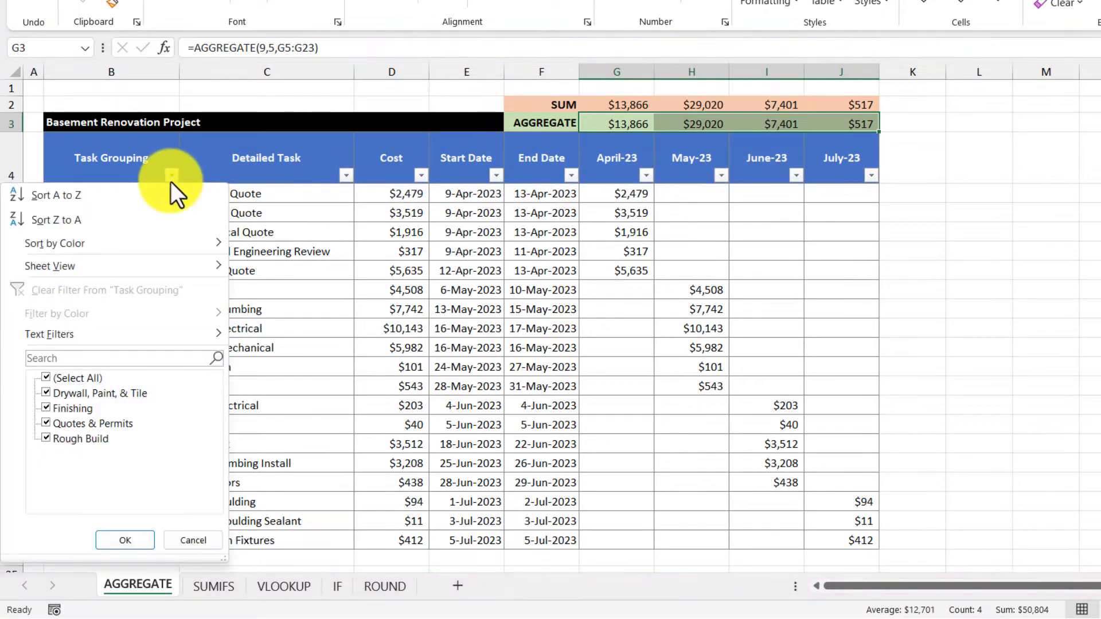
left_click(46, 379)
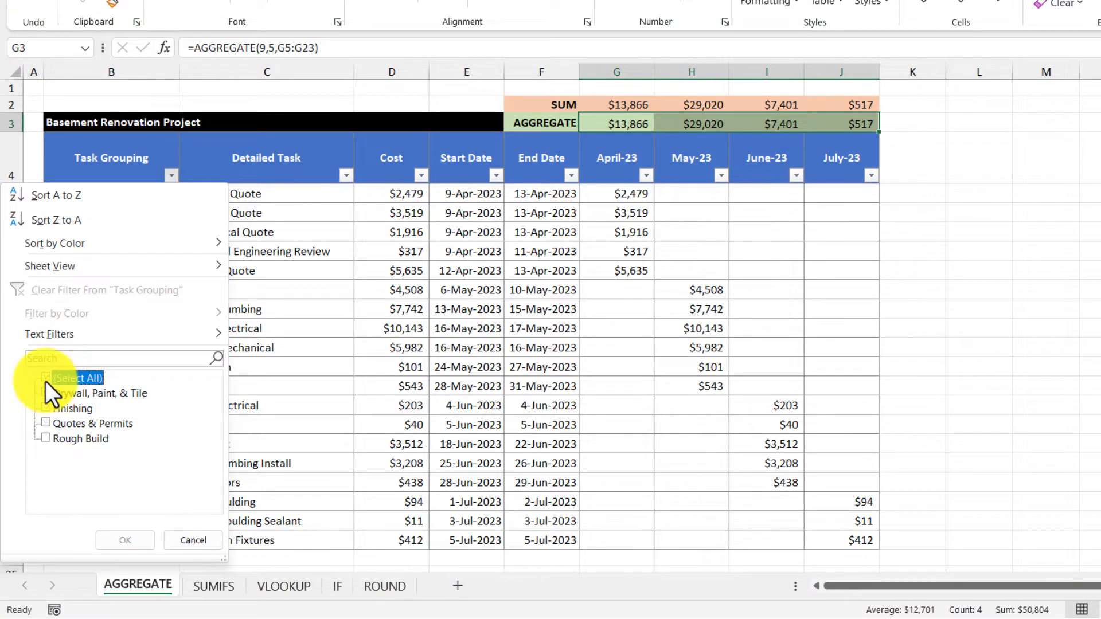
left_click(45, 423)
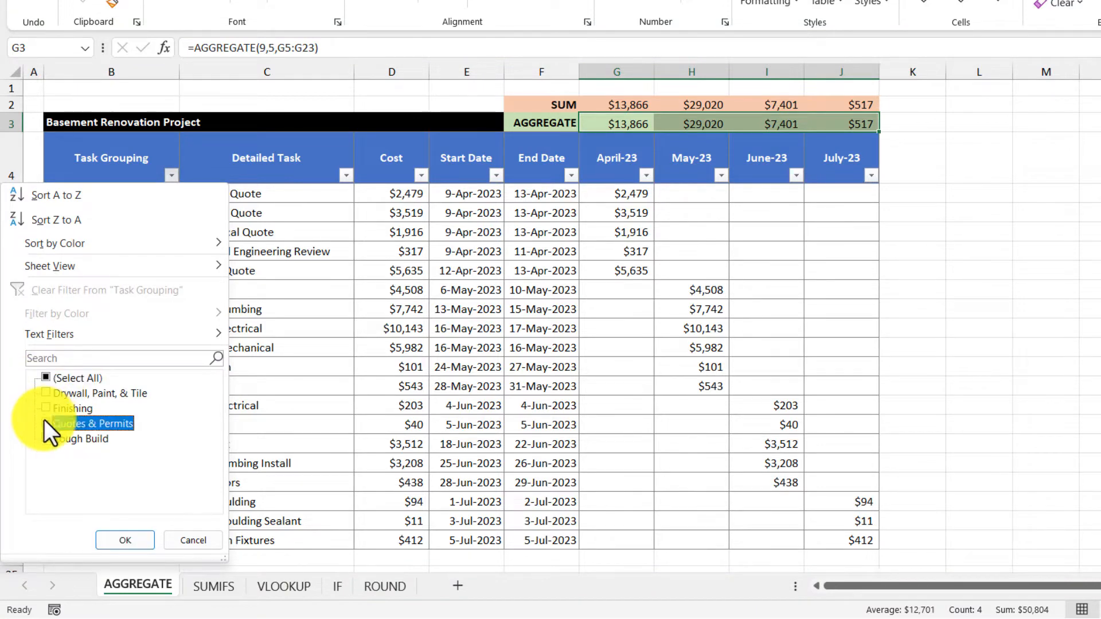
left_click(125, 539)
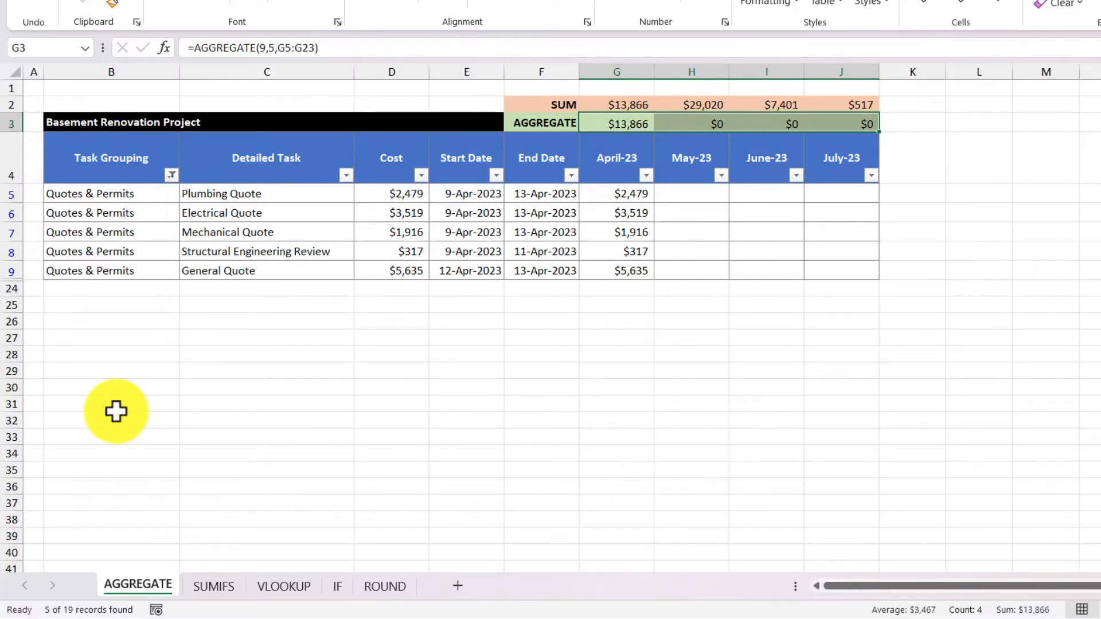
Switch the Task Grouping filter to show only the Drywall, Paint, & Tile rows
left_click(171, 175)
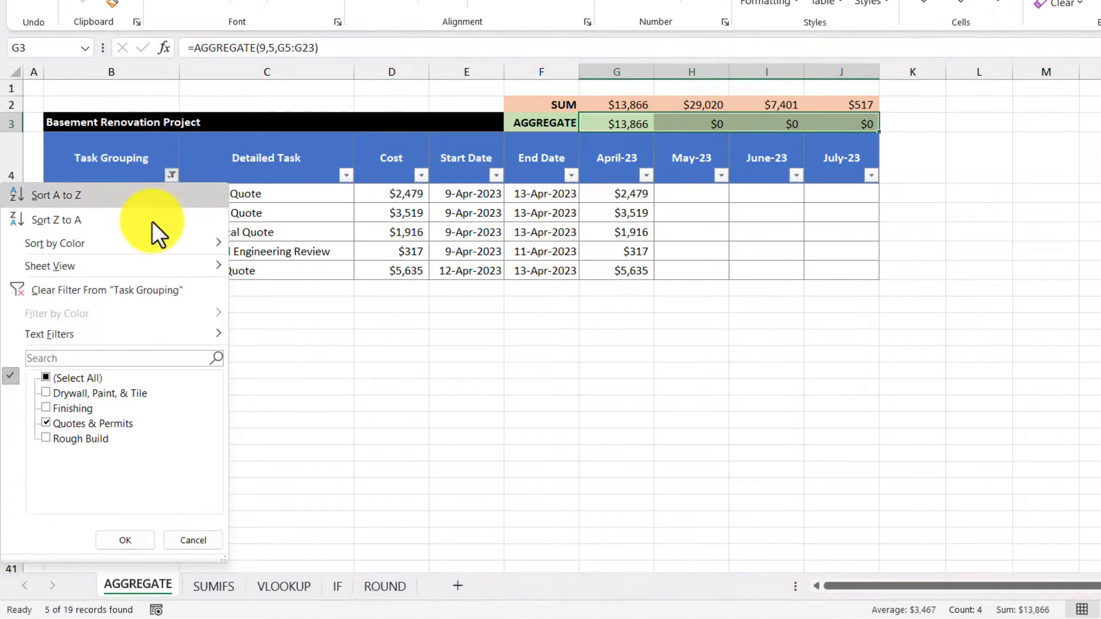
left_click(44, 424)
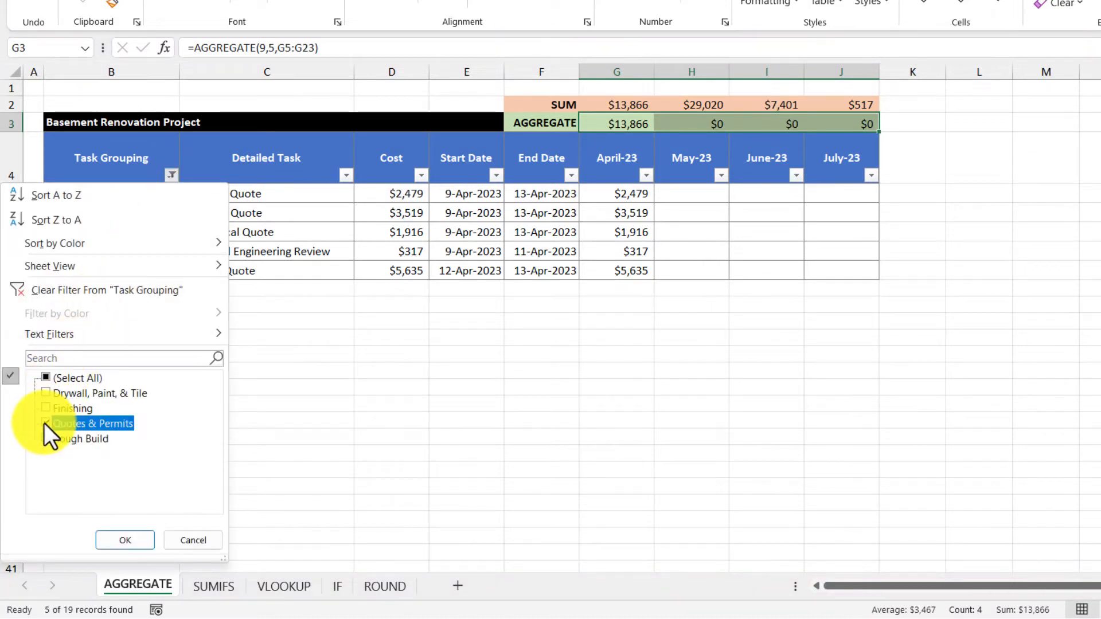
left_click(48, 393)
left_click(117, 536)
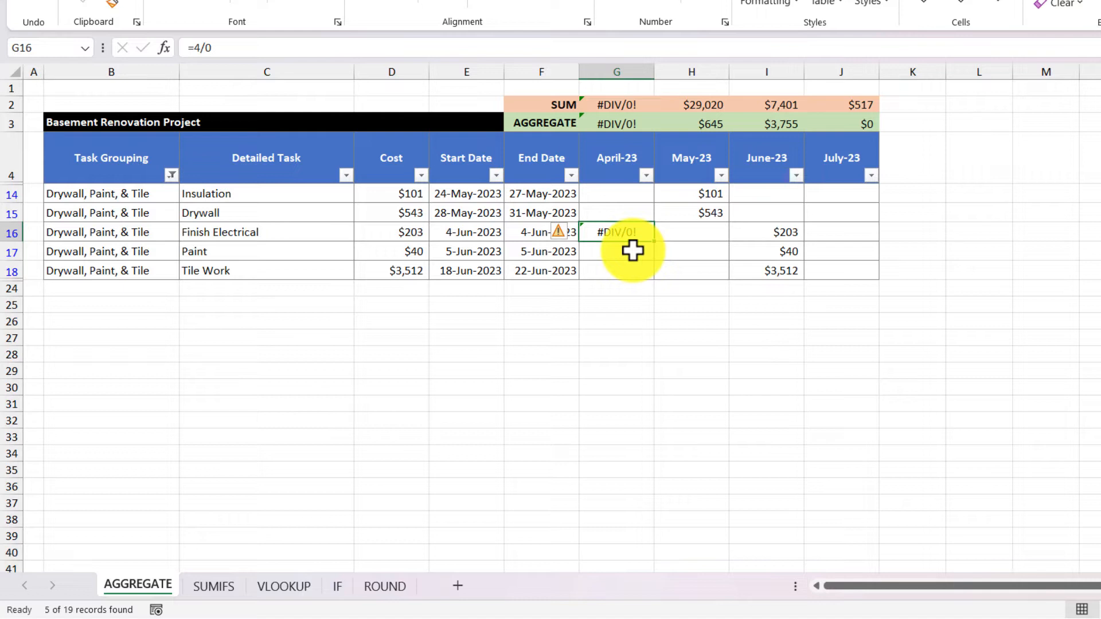
Change the options argument of the AGGREGATE formula in G3 to 3, ignoring hidden rows, error values and nested SUBTOTAL and AGGREGATE functions
double_click(632, 124)
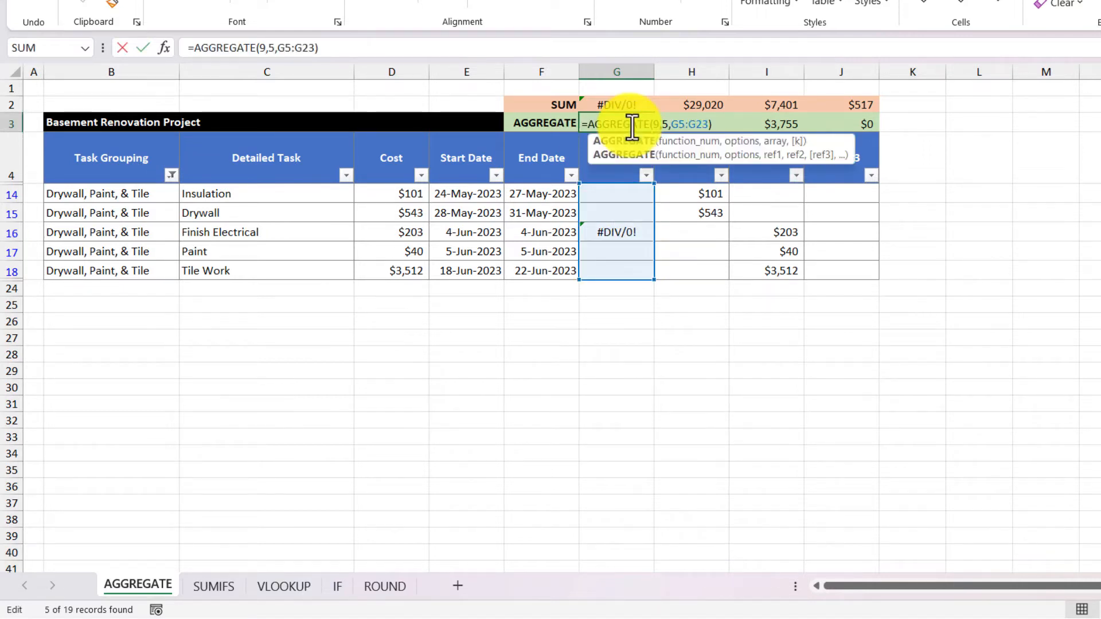
left_click(667, 125)
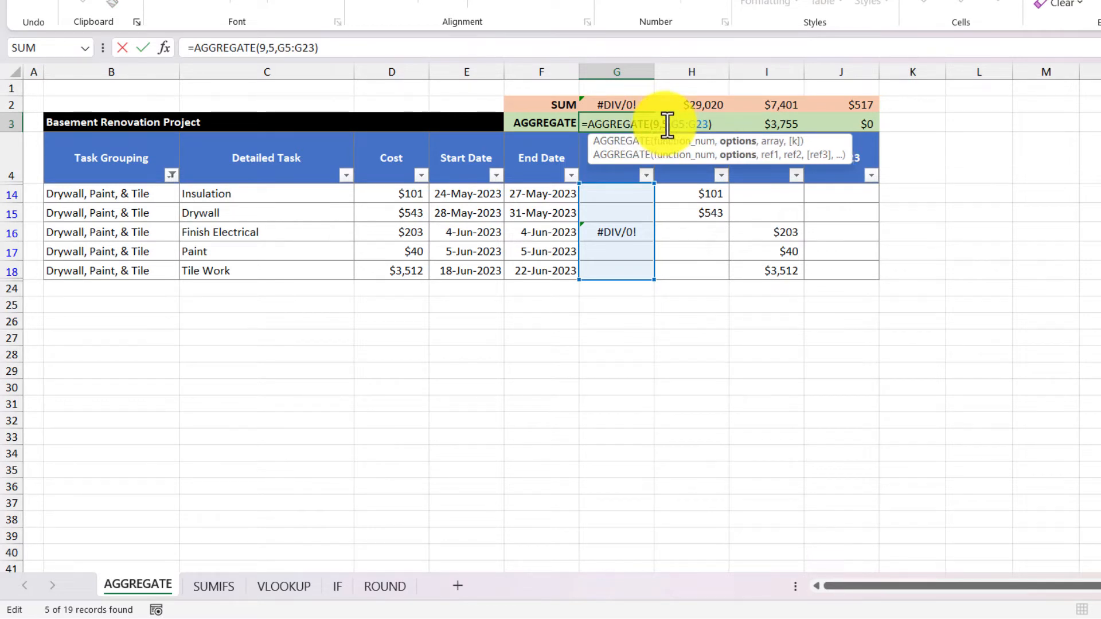
key("BackSpace")
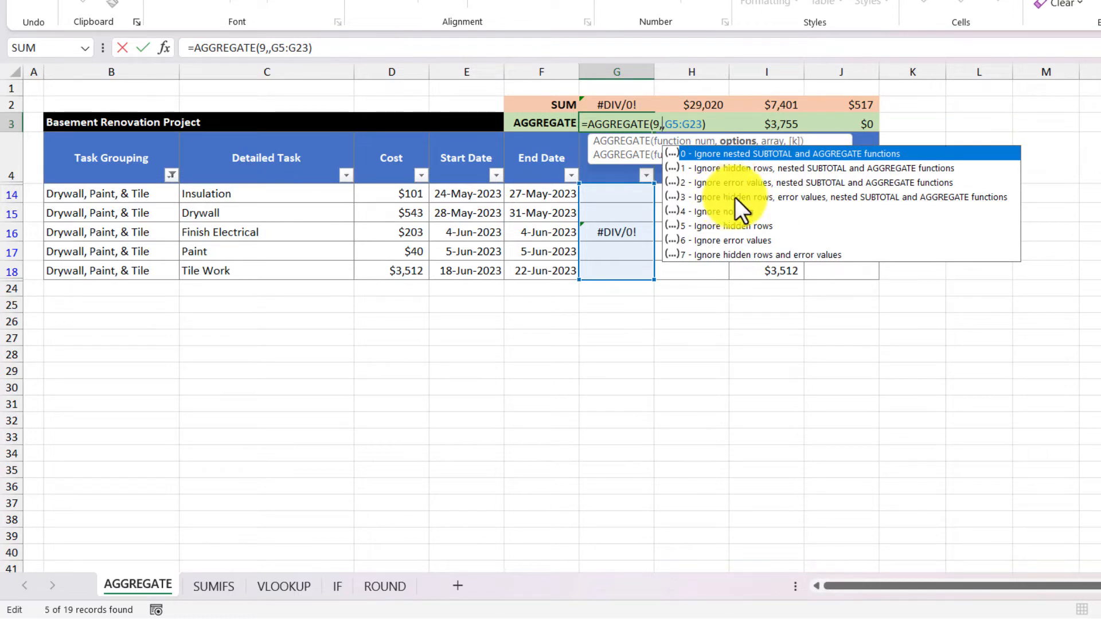
double_click(825, 197)
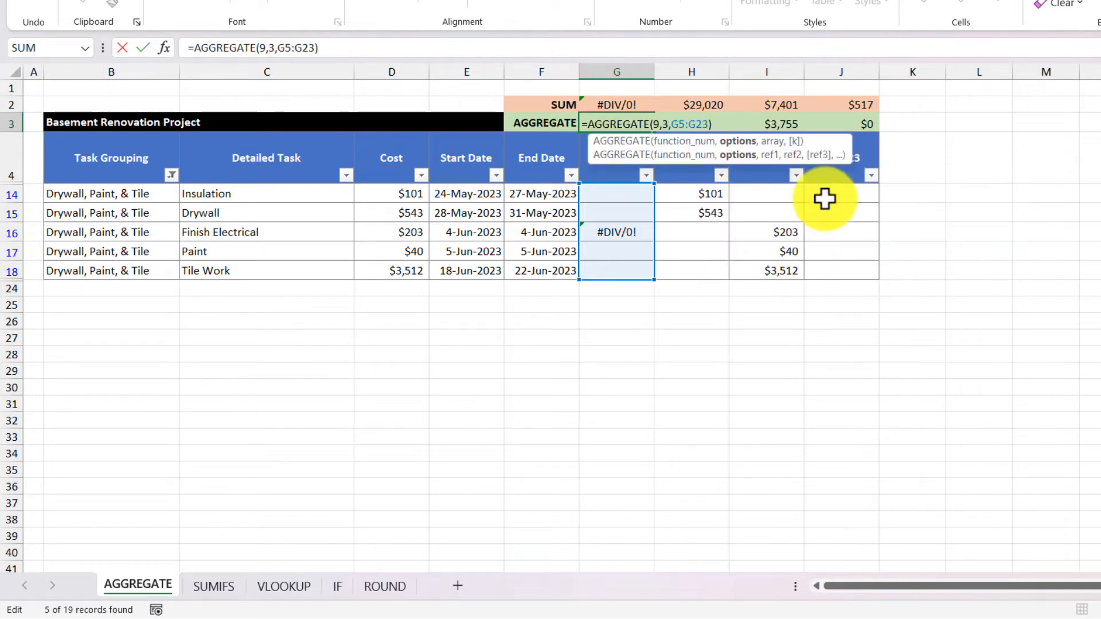
key("Return")
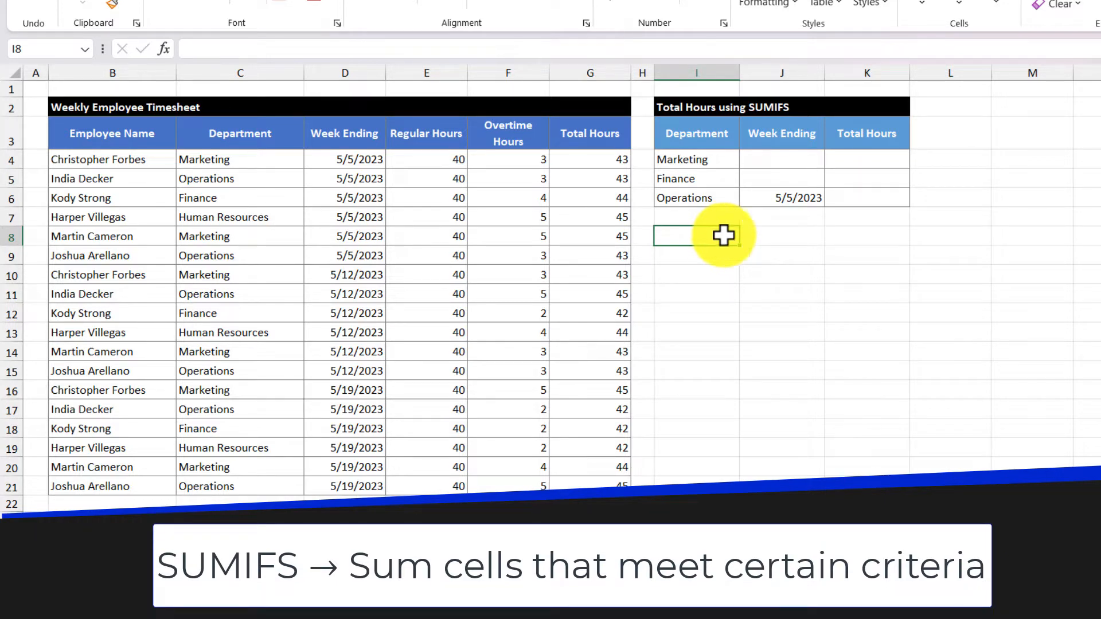
Enter =SUMIFS(G4:G21,C4:C21,I4) in K4 to total the Marketing department's hours
left_click(862, 162)
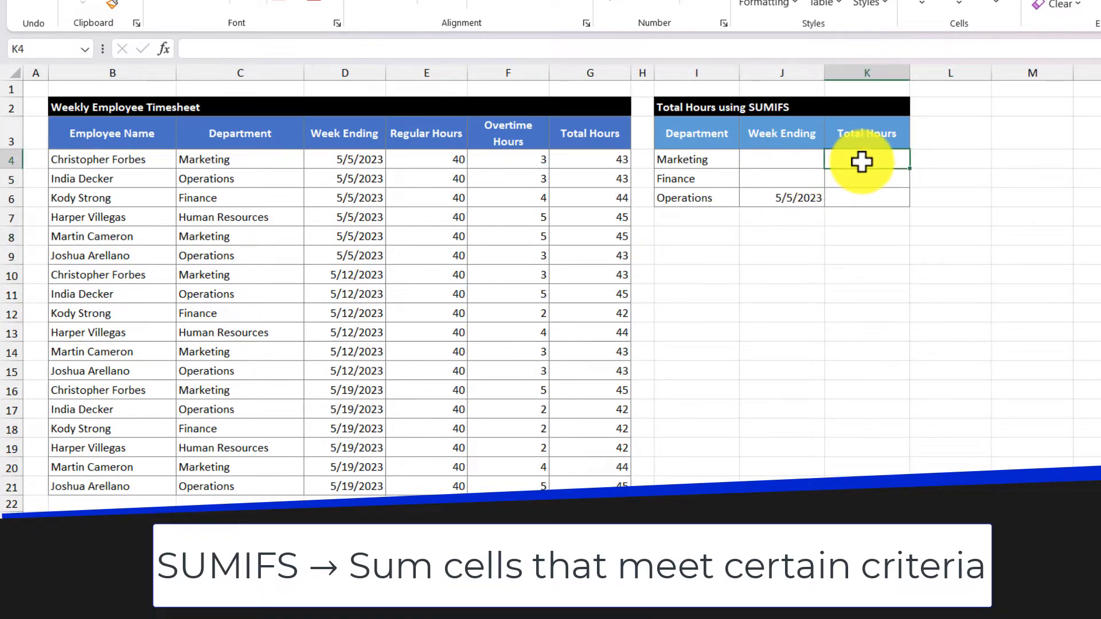
type("=sum")
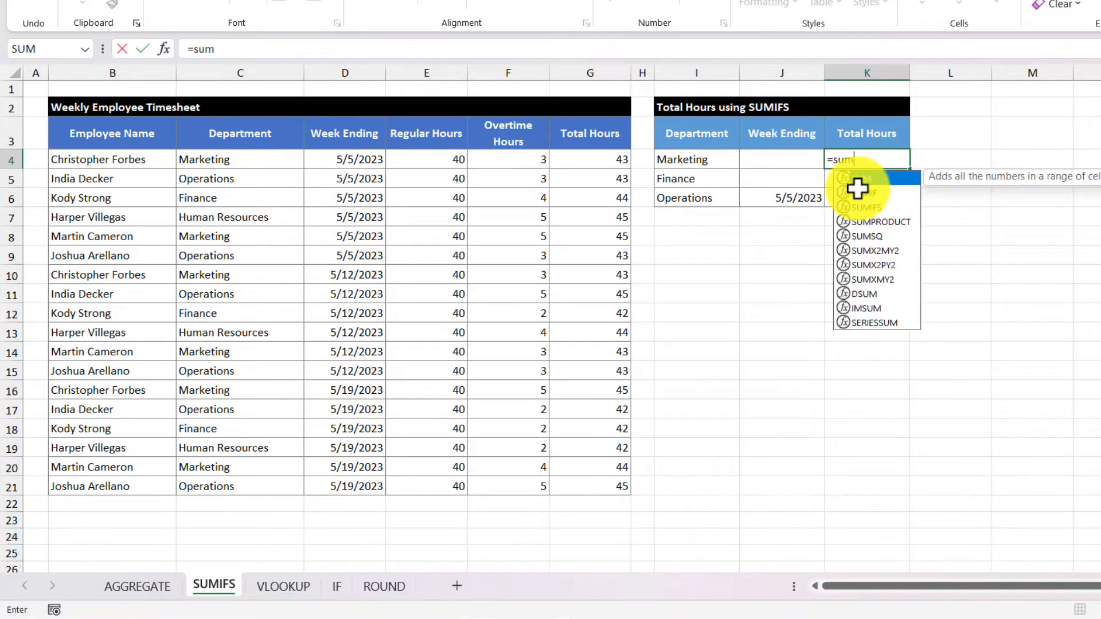
type("if")
double_click(865, 191)
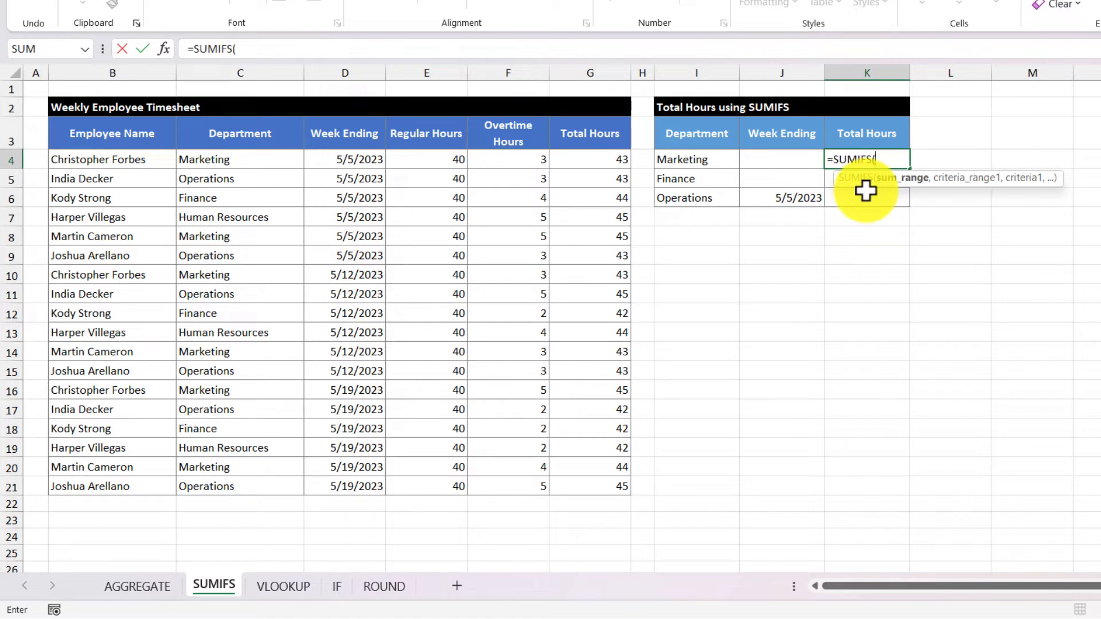
left_click(594, 165)
left_click_drag(594, 165, 612, 486)
type(",")
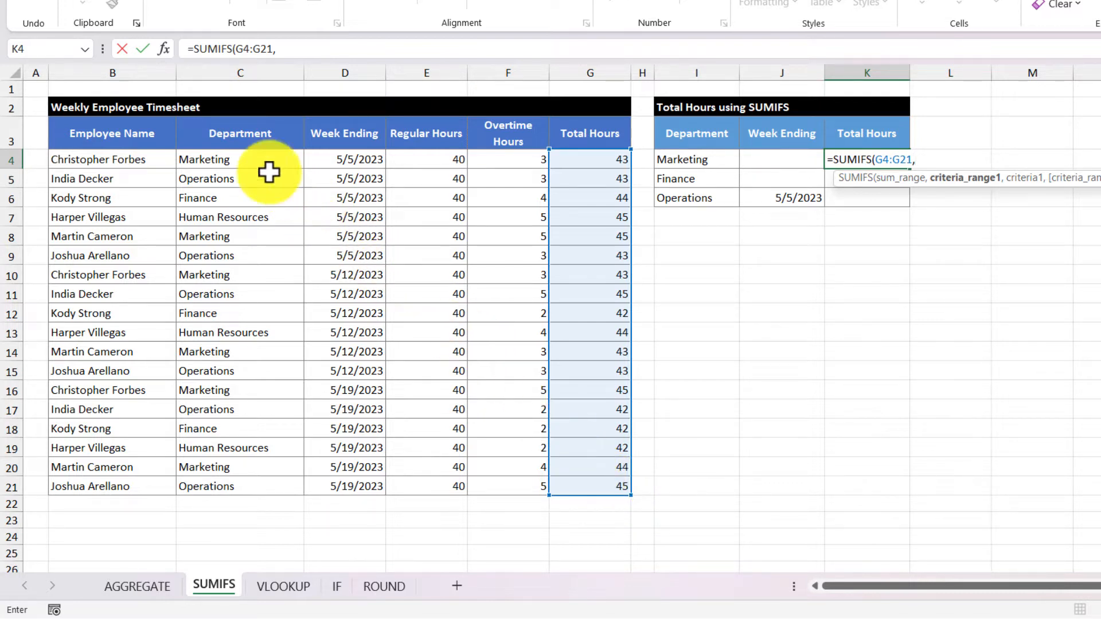
left_click_drag(252, 159, 230, 476)
type(",")
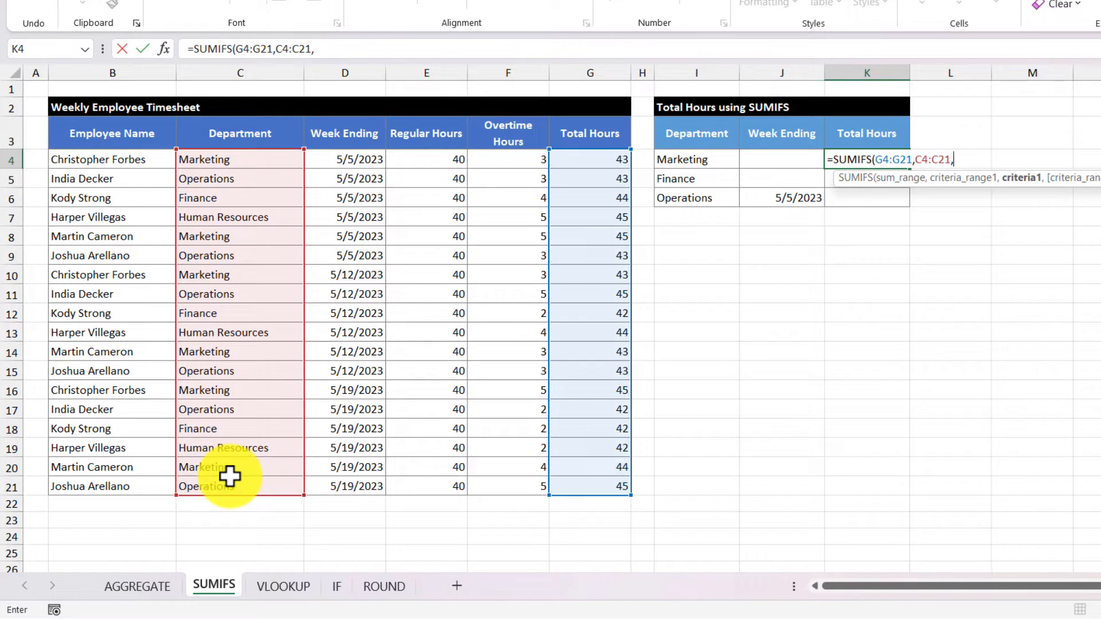
left_click(722, 156)
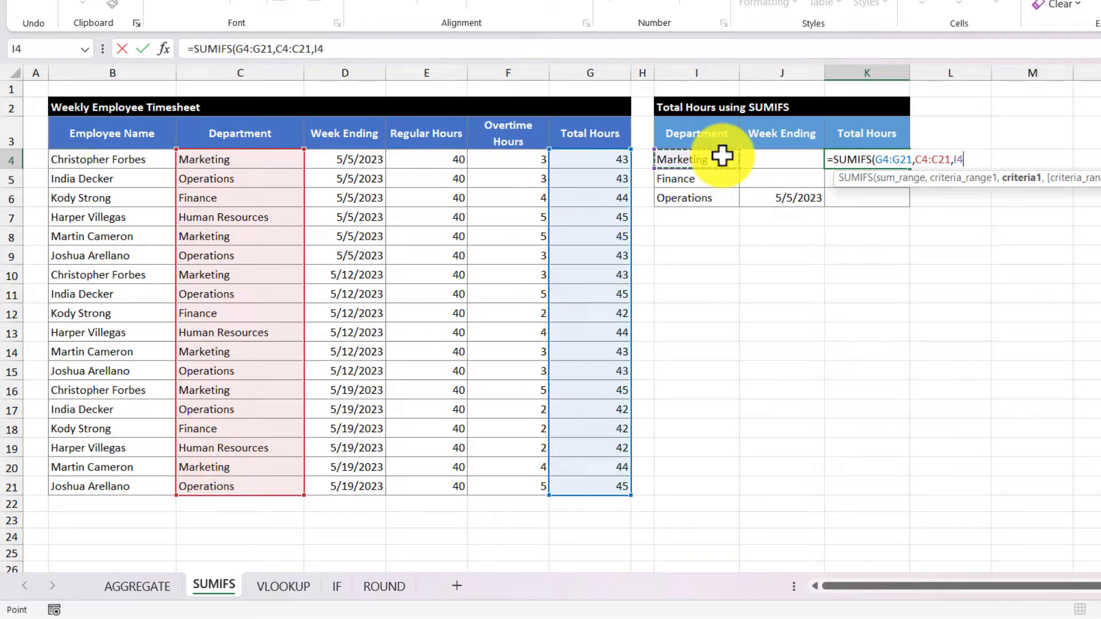
key("Return")
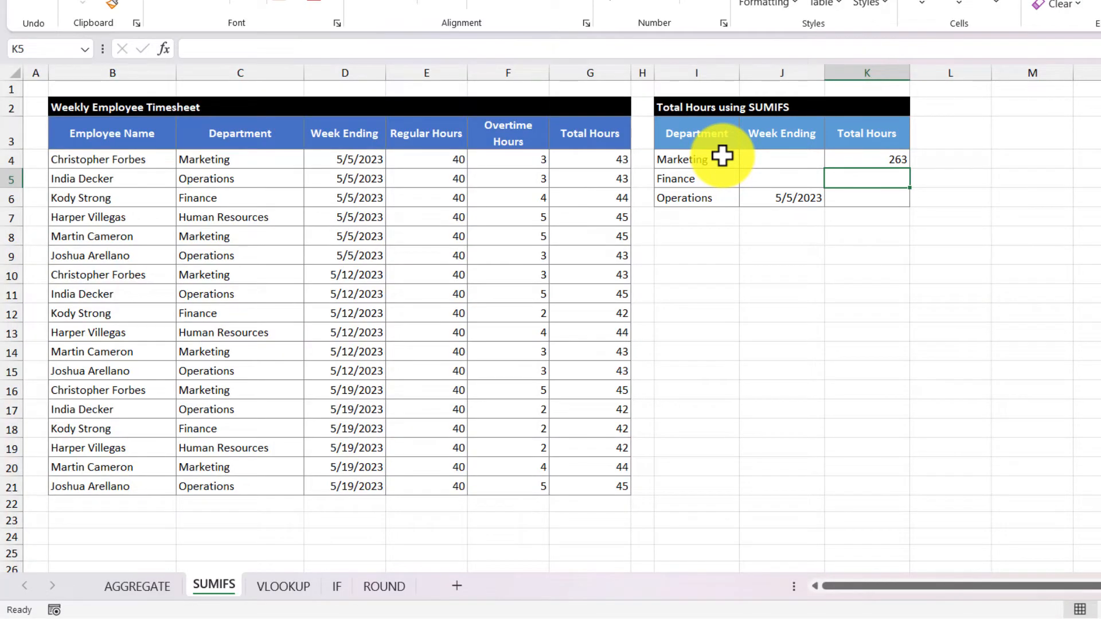
Enter =SUMIFS(G4:G21,C4:C21,I5) in K5 to total the Finance department's hours
type("=s")
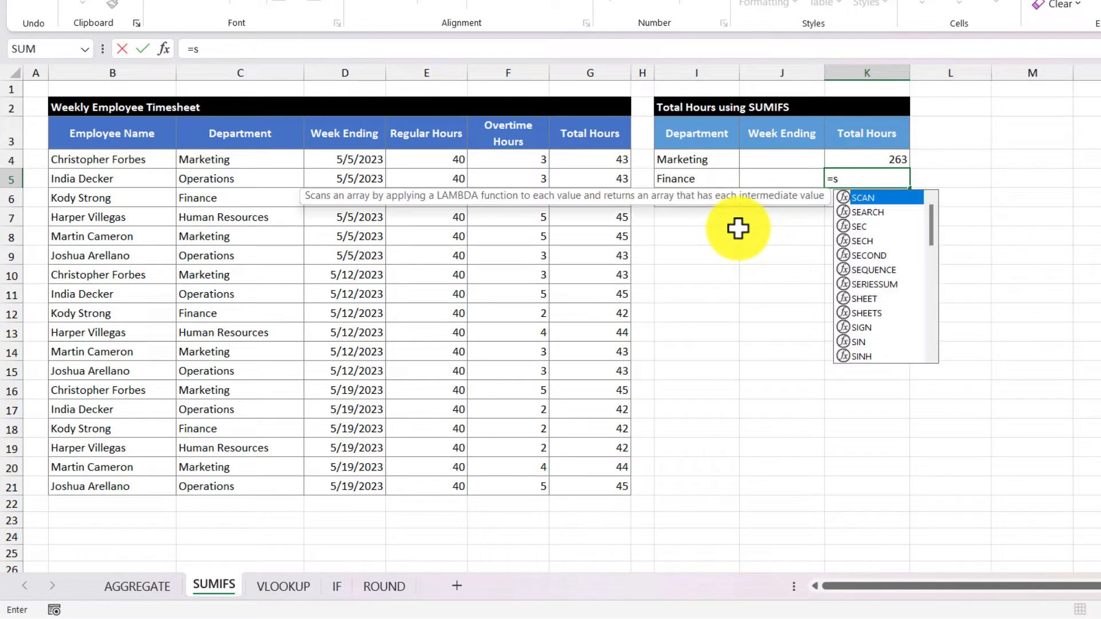
type("um")
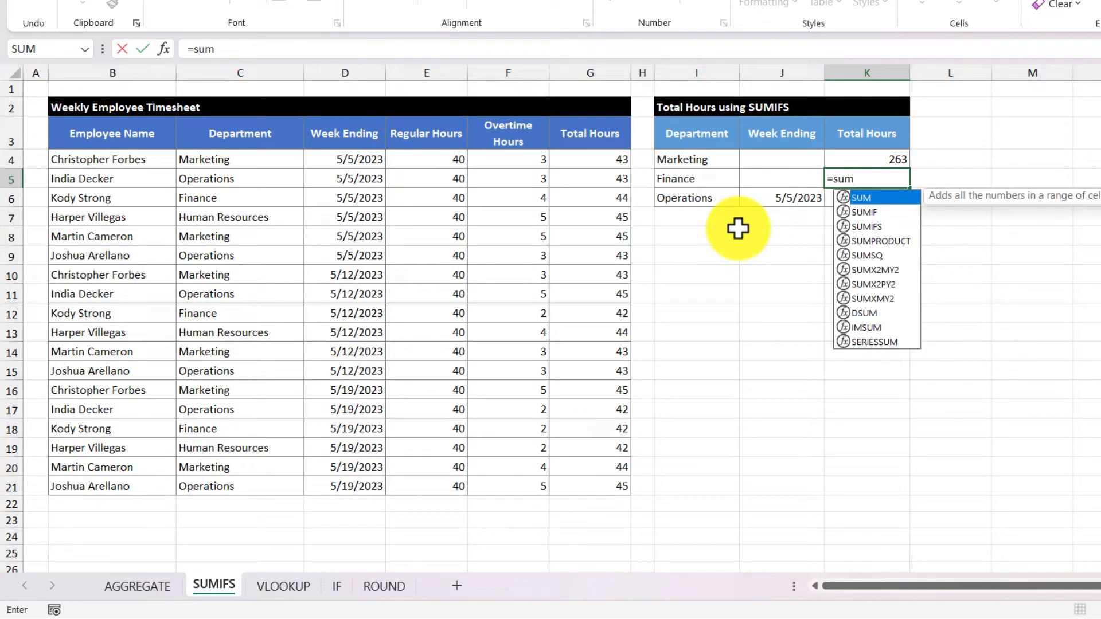
double_click(860, 226)
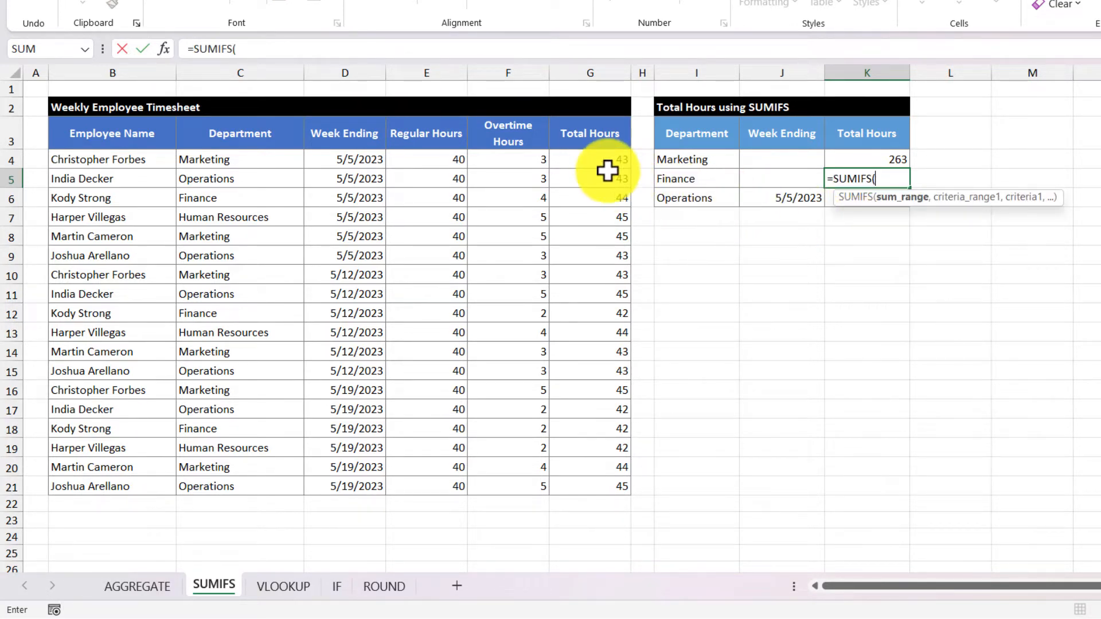
left_click_drag(604, 164, 586, 483)
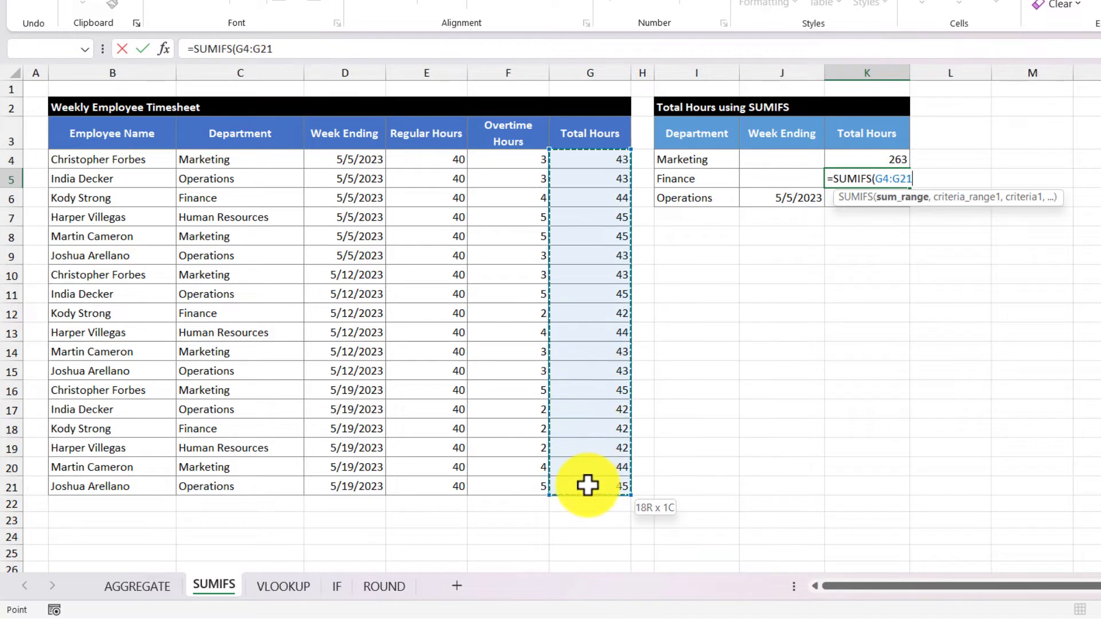
type(",")
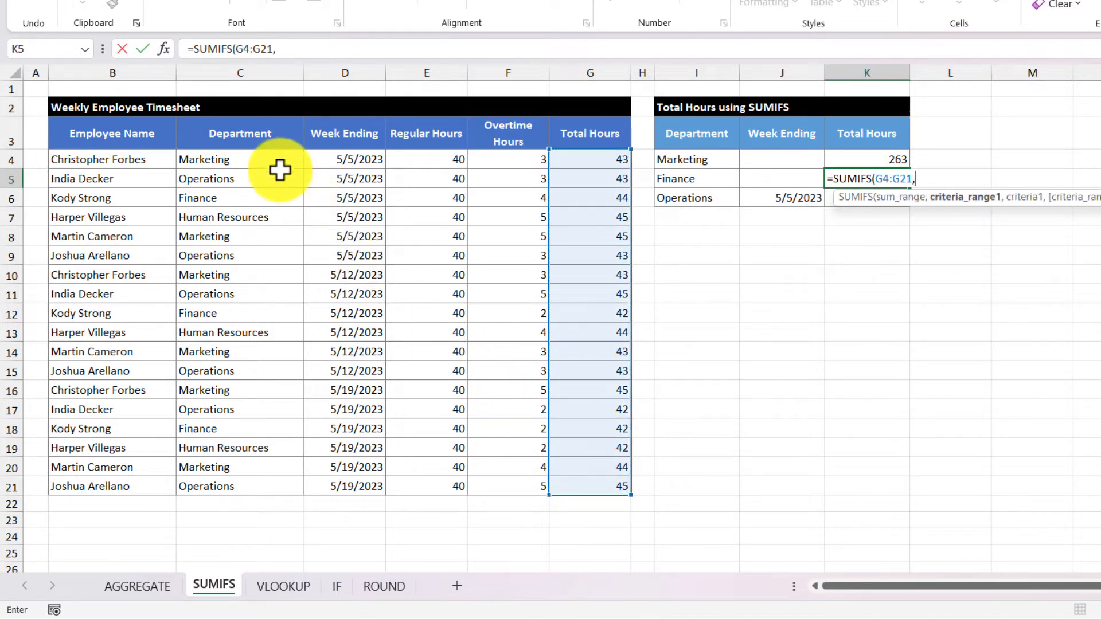
left_click_drag(274, 160, 275, 484)
type(",")
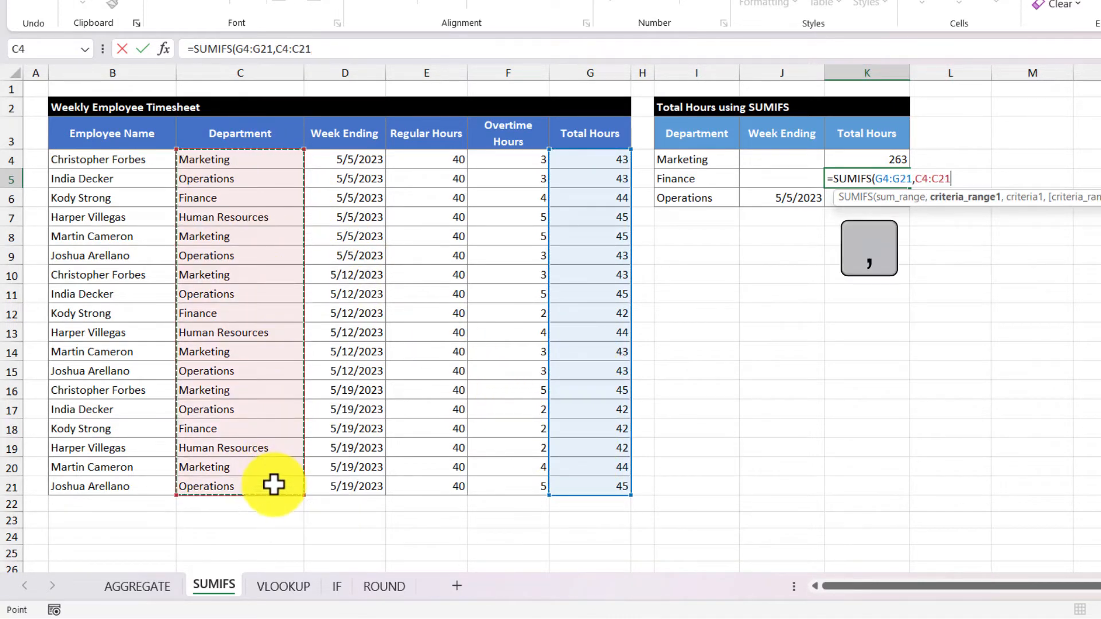
left_click(716, 178)
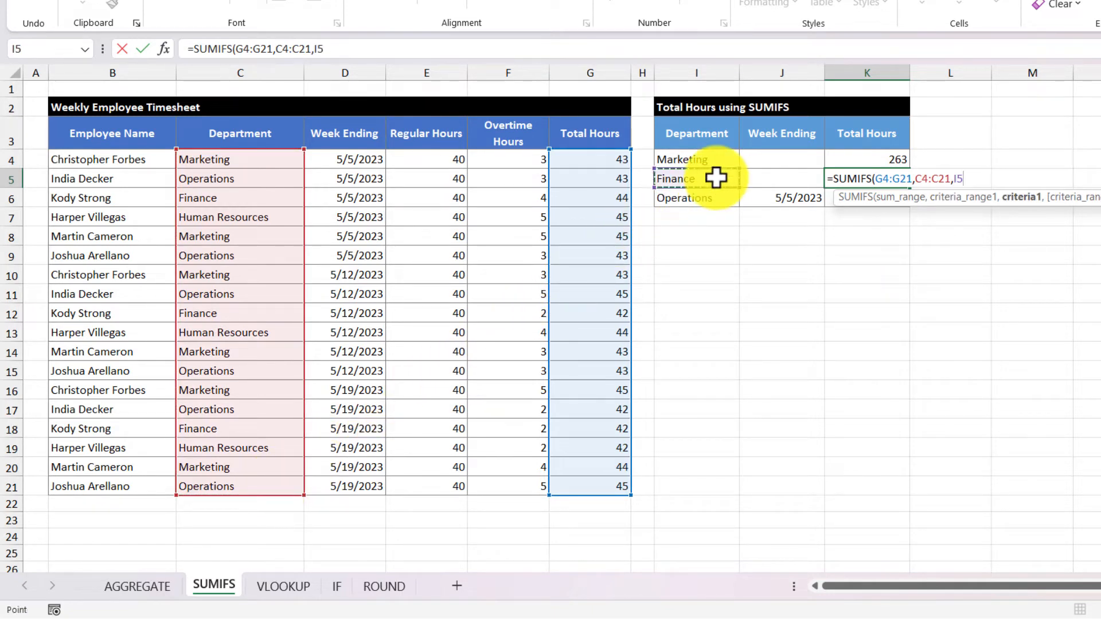
key("Return")
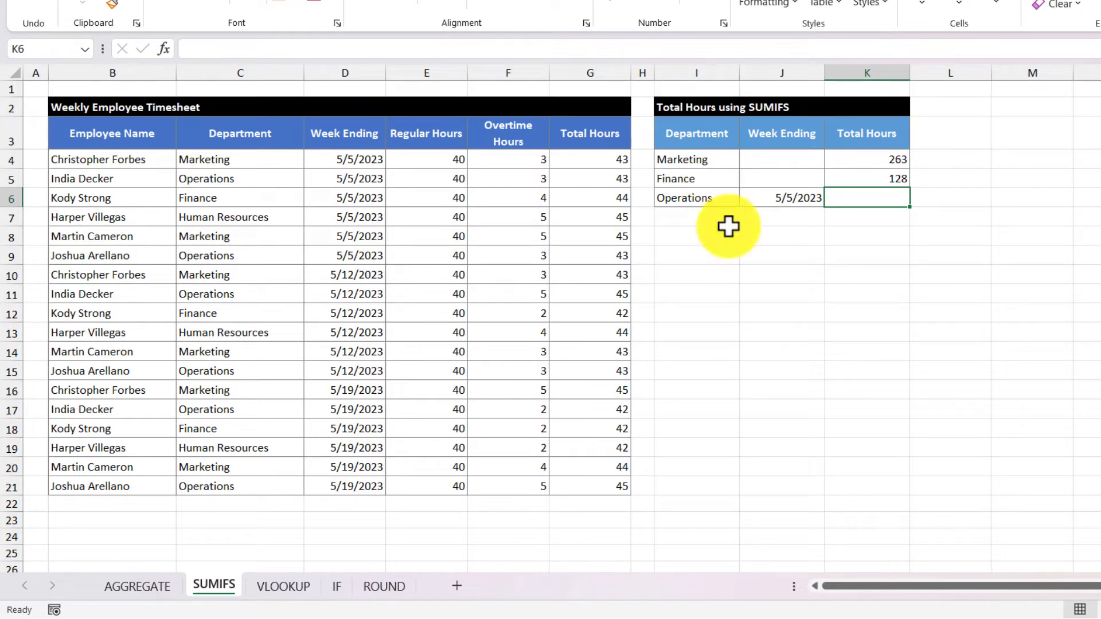
Enter =SUMIFS(G4:G21,C4:C21,I6,D4:D21,J6) in K6 to total Operations hours for the week ending 5/5/2023
type("=sum")
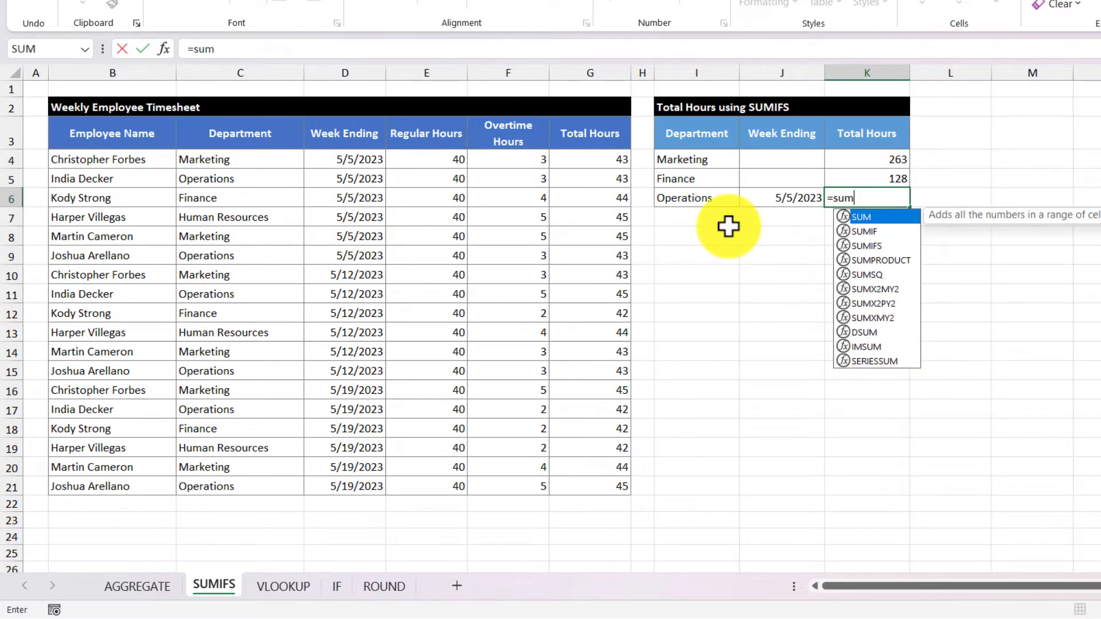
double_click(869, 245)
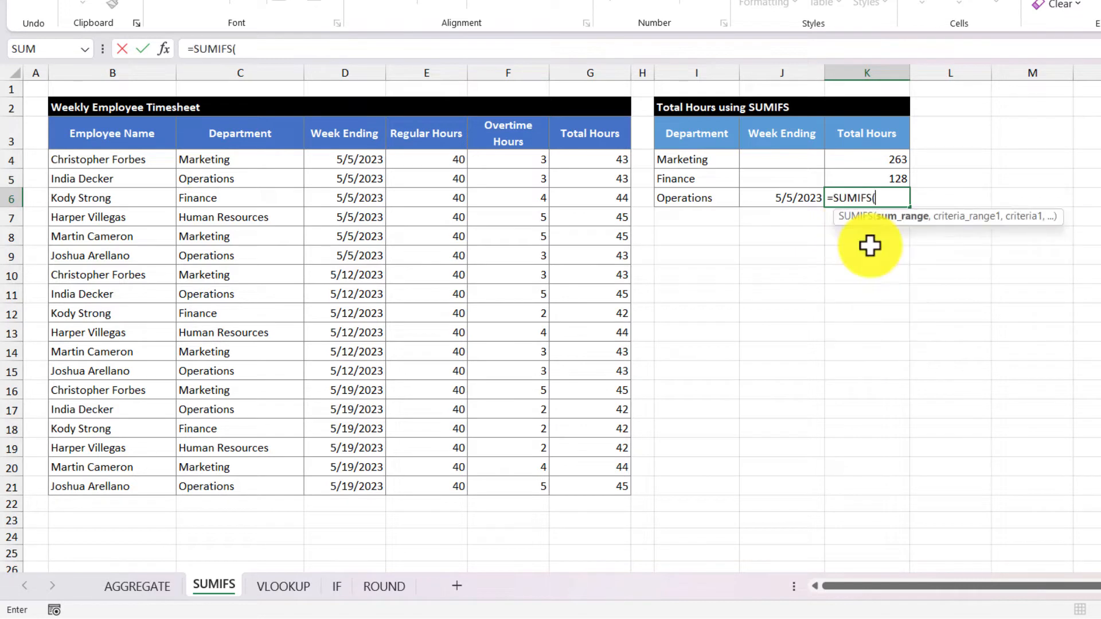
left_click_drag(602, 162, 595, 479)
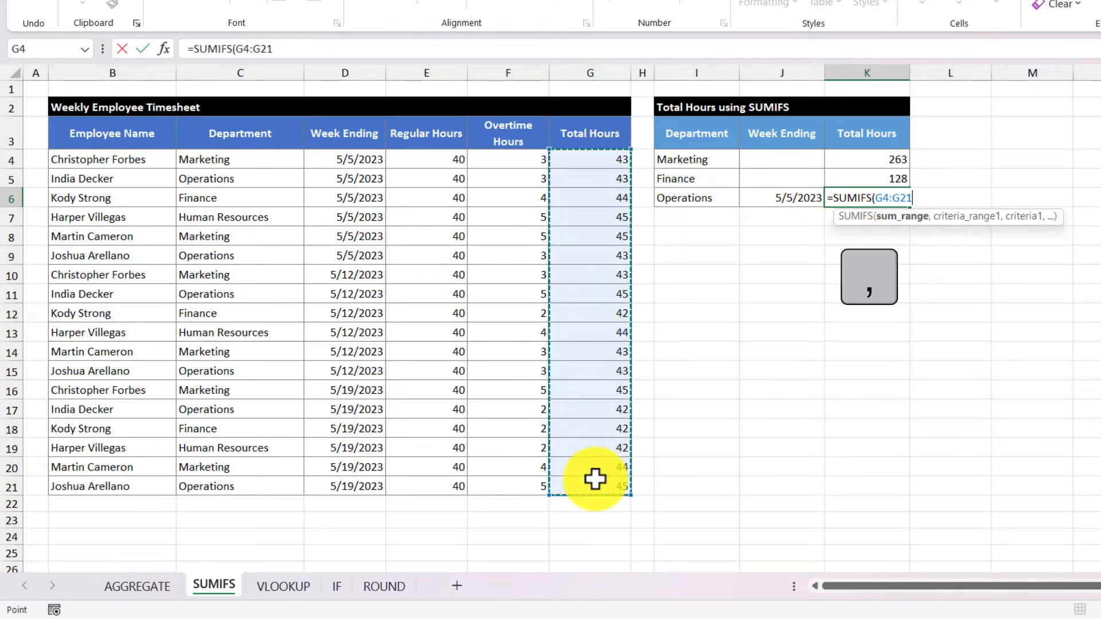
type(",")
left_click_drag(232, 162, 245, 482)
type(",")
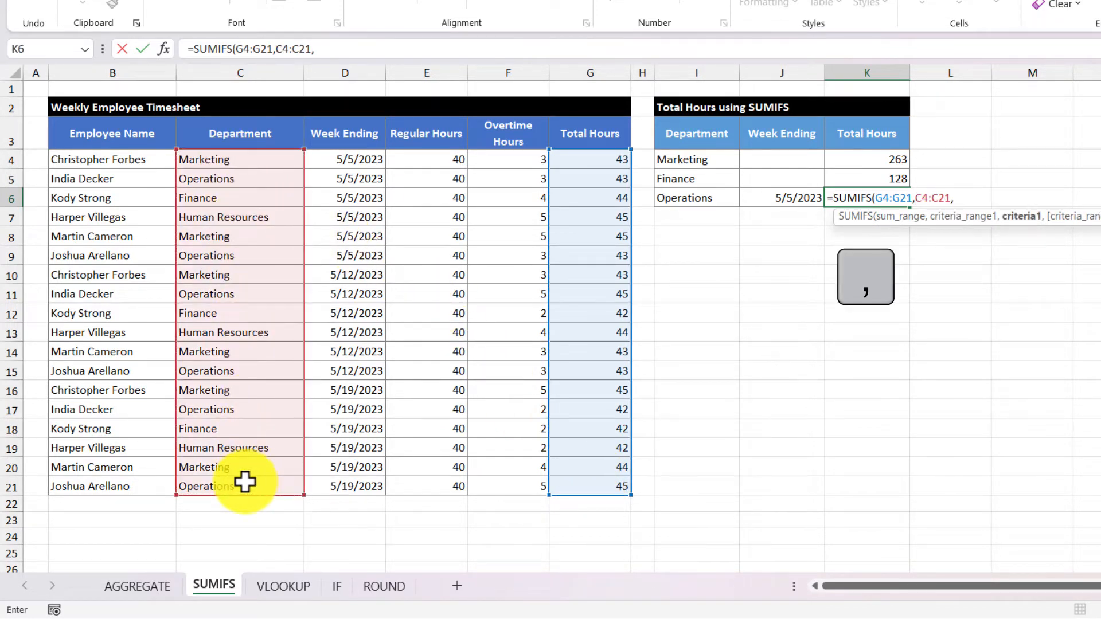
left_click(716, 195)
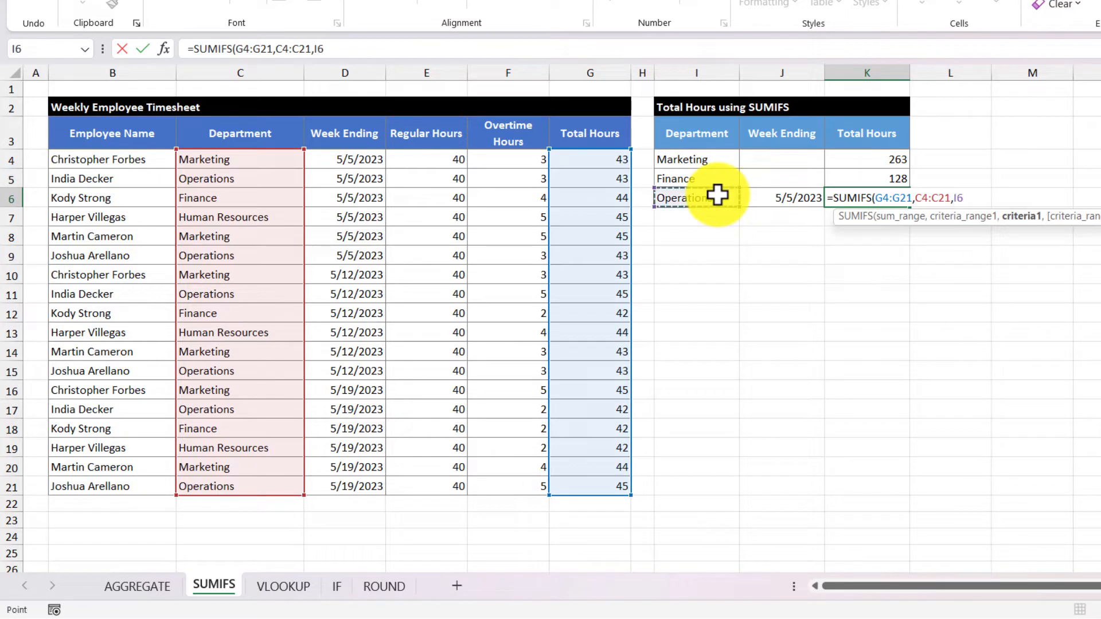
type(",")
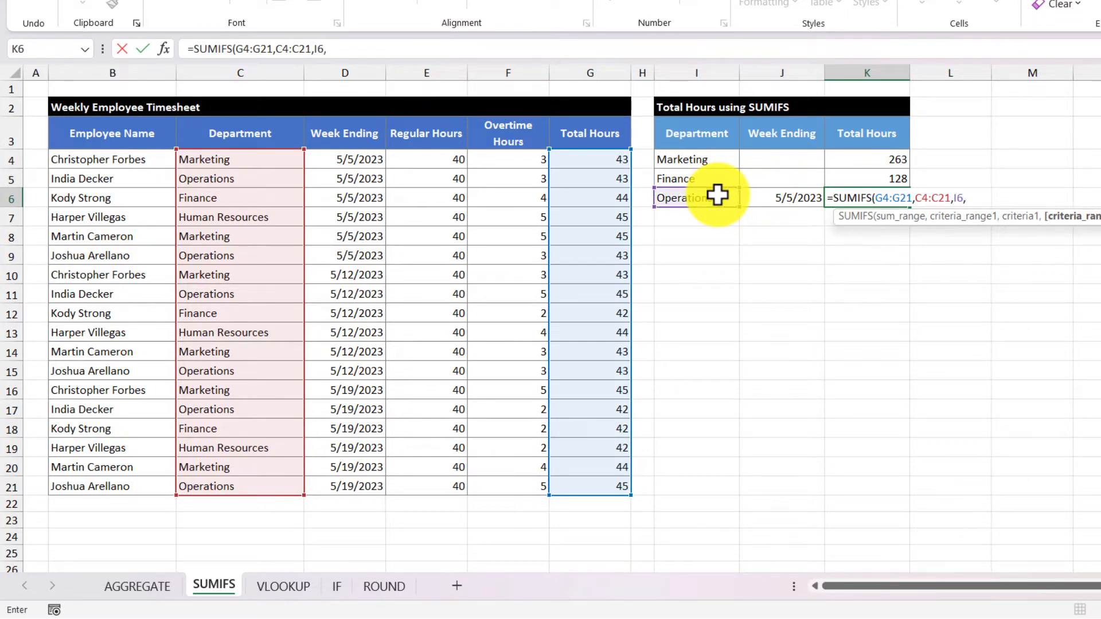
left_click_drag(351, 164, 349, 485)
type(",")
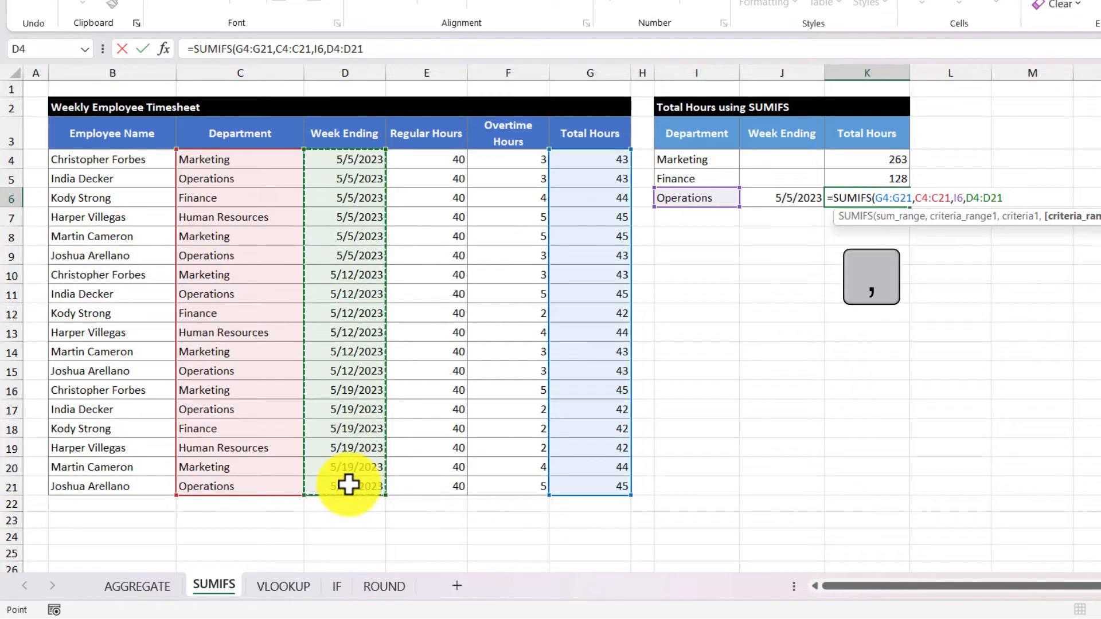
left_click(776, 197)
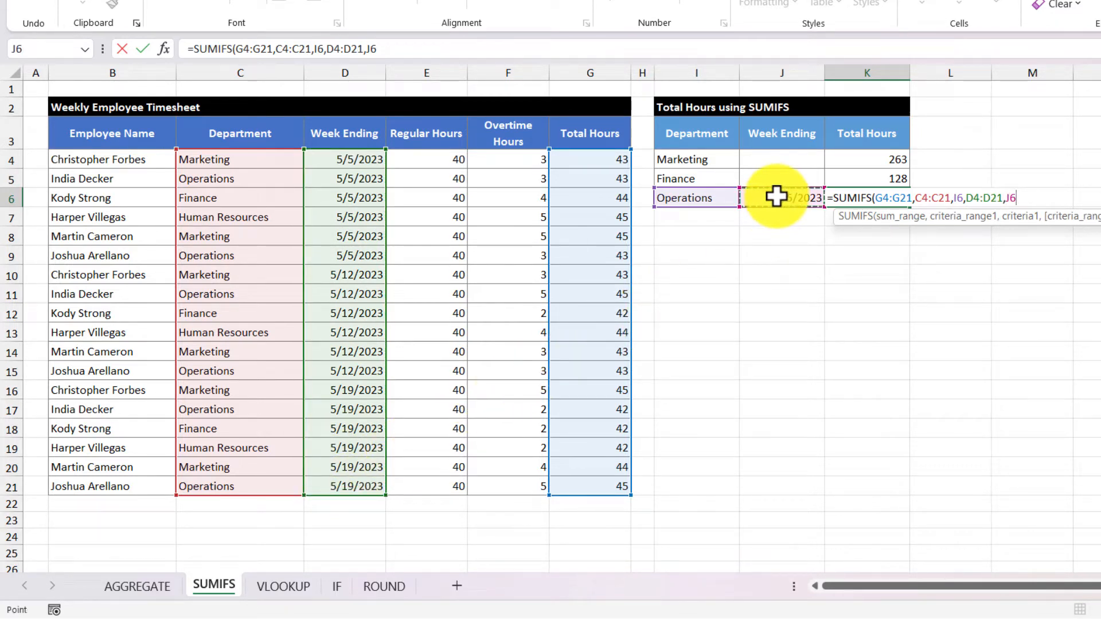
key("Return")
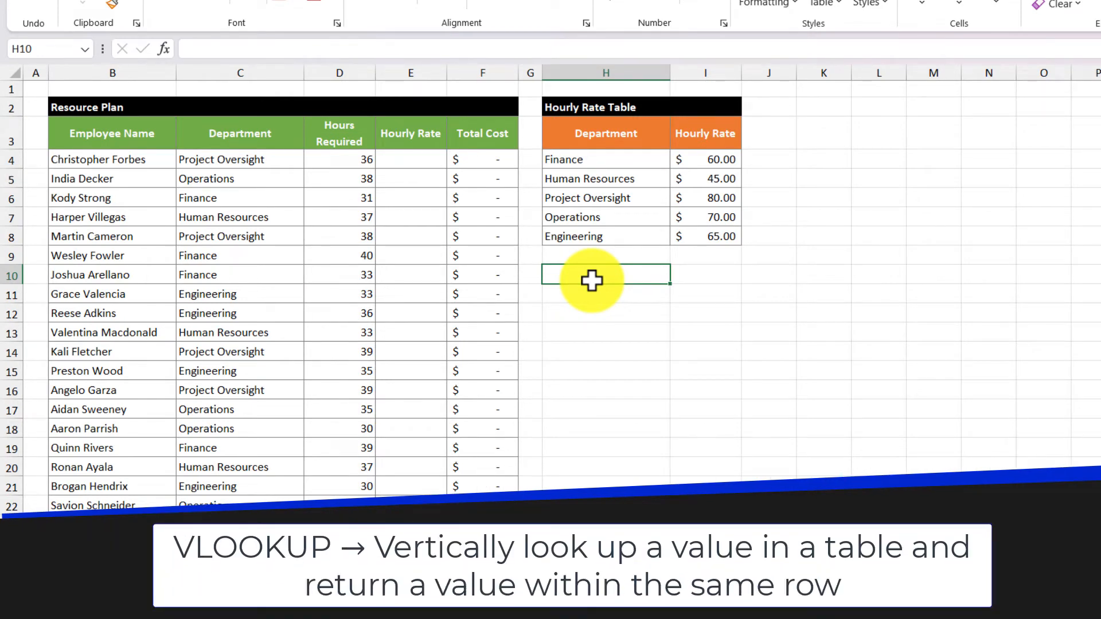
Enter =VLOOKUP(C4,H4:I8,2,FALSE) in E4 to look up the department's hourly rate, and fill it down the Hourly Rate column to row 22
left_click(406, 160)
type("=vlo")
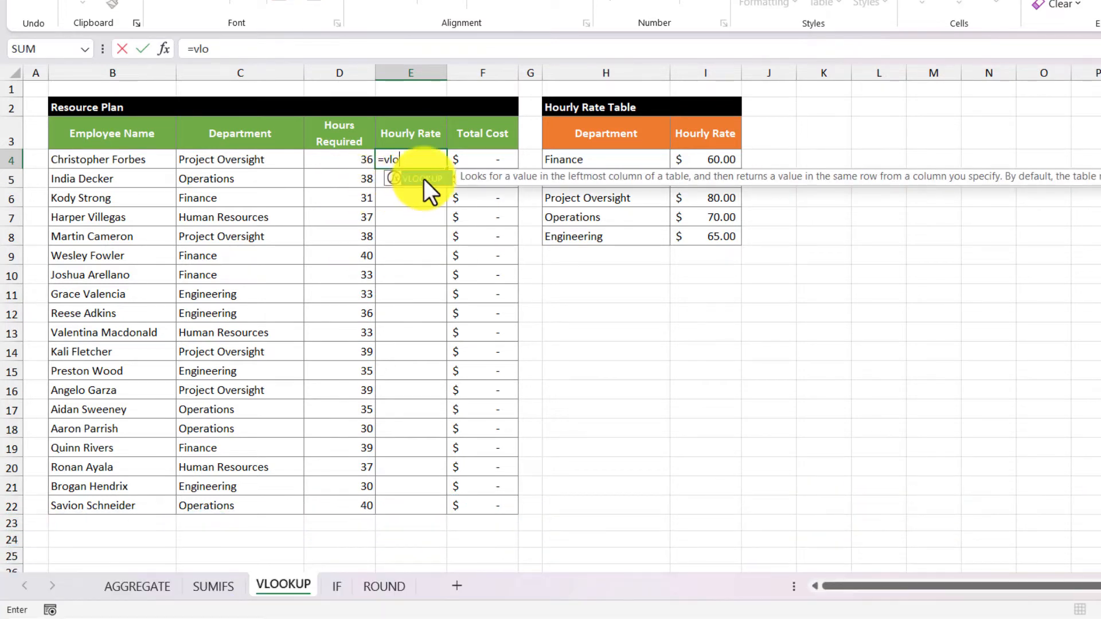
double_click(421, 181)
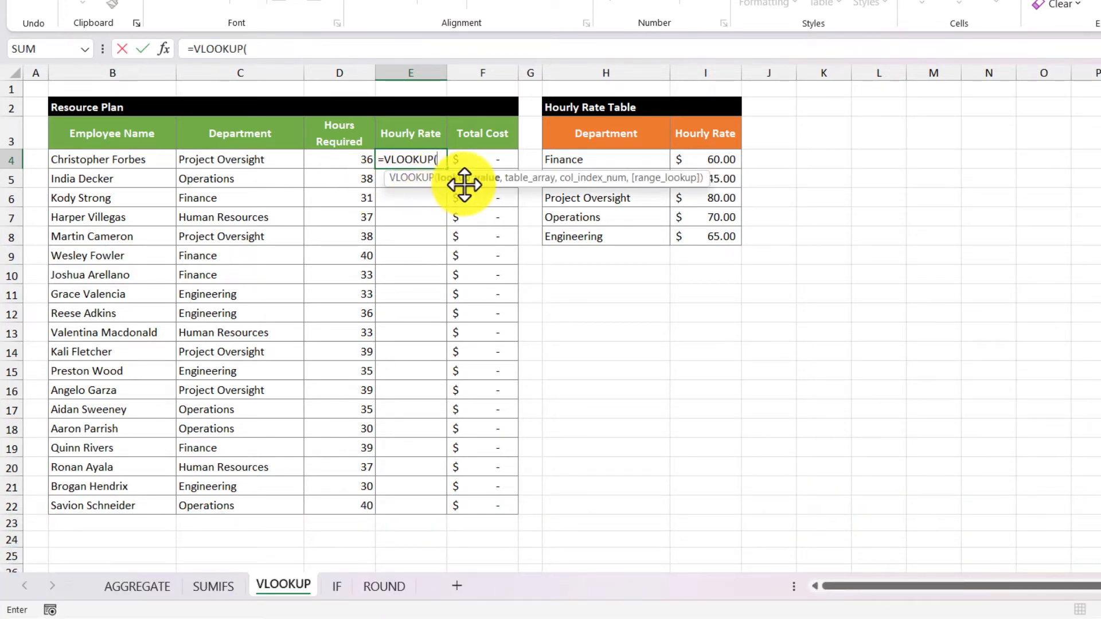
left_click(281, 160)
type(",")
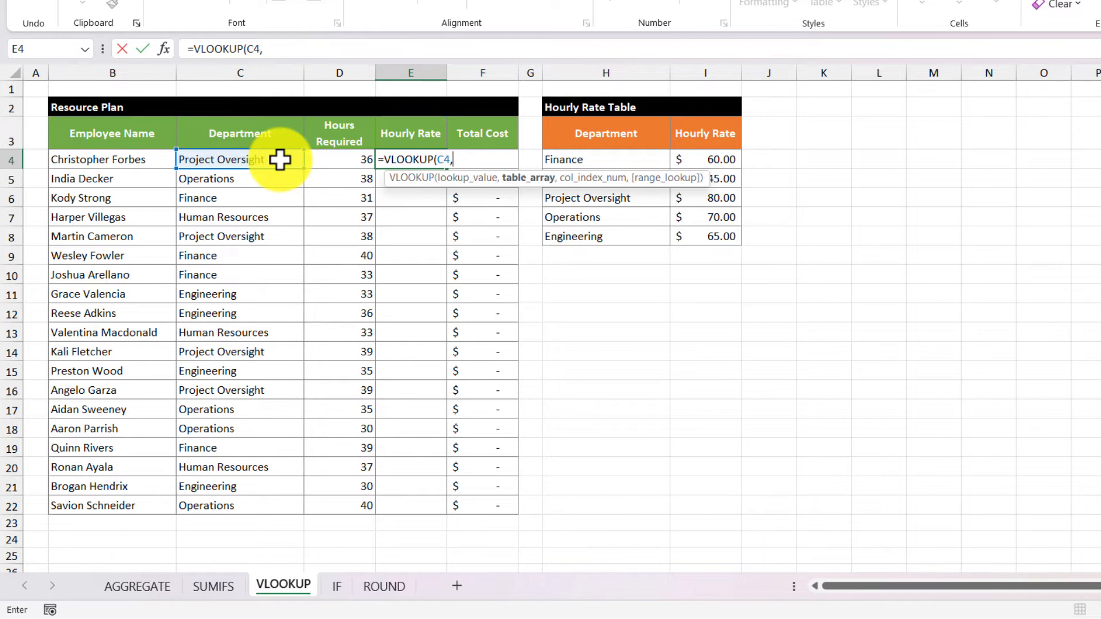
left_click(633, 163)
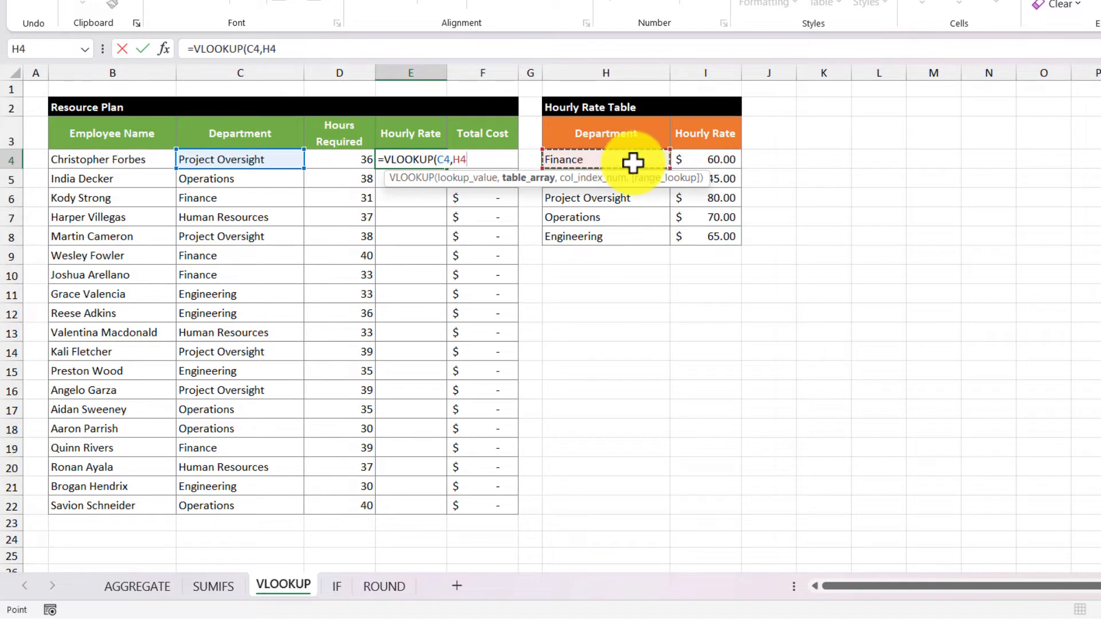
left_click_drag(633, 163, 724, 232)
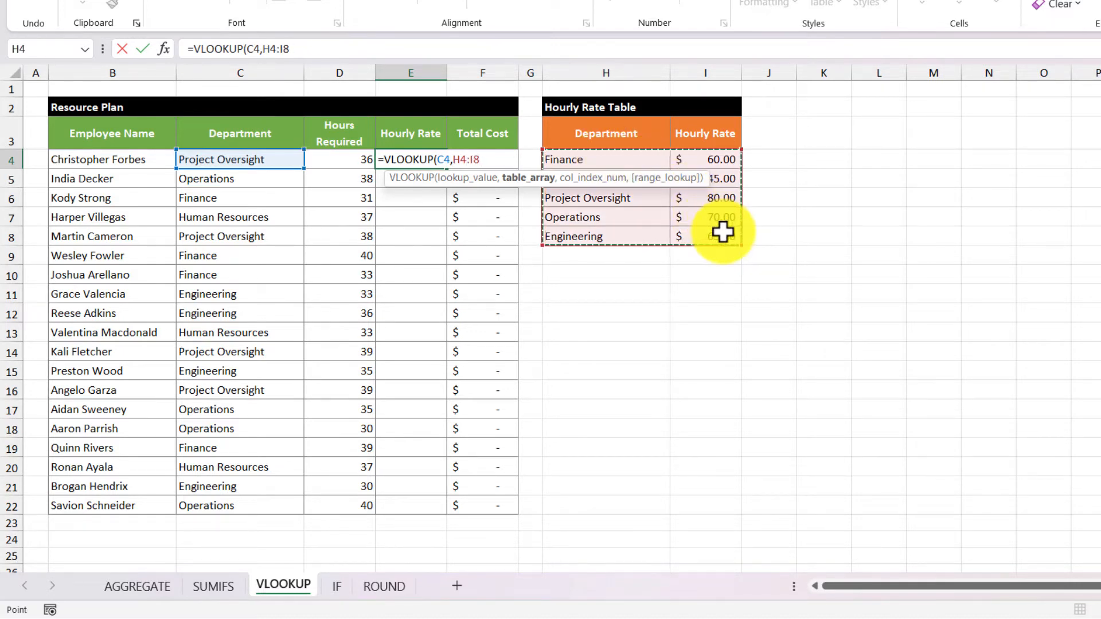
type(",")
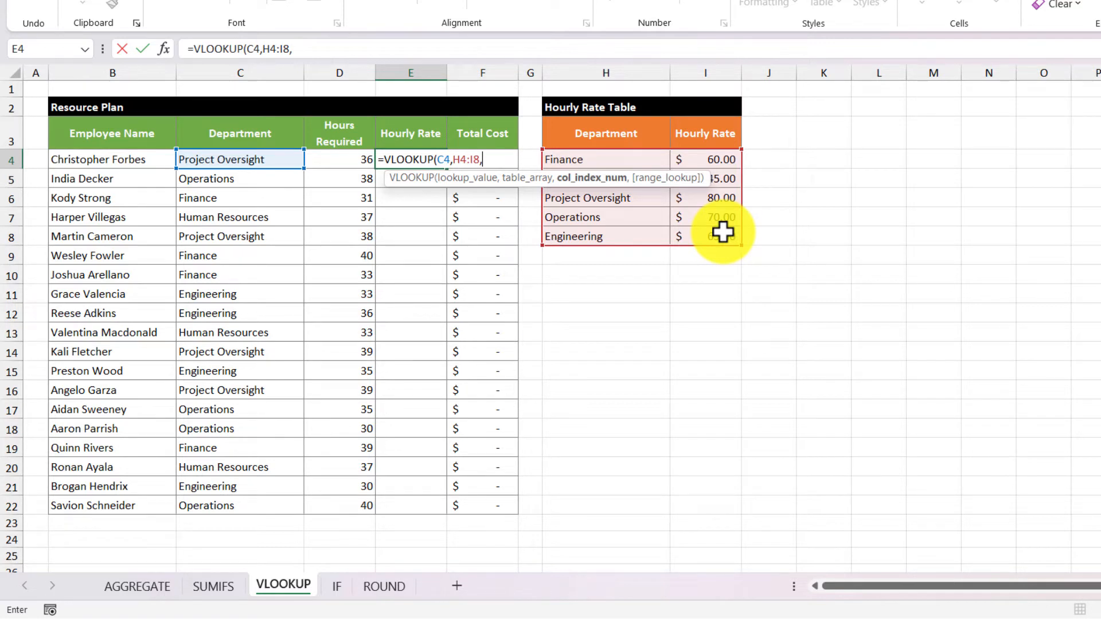
type("2,")
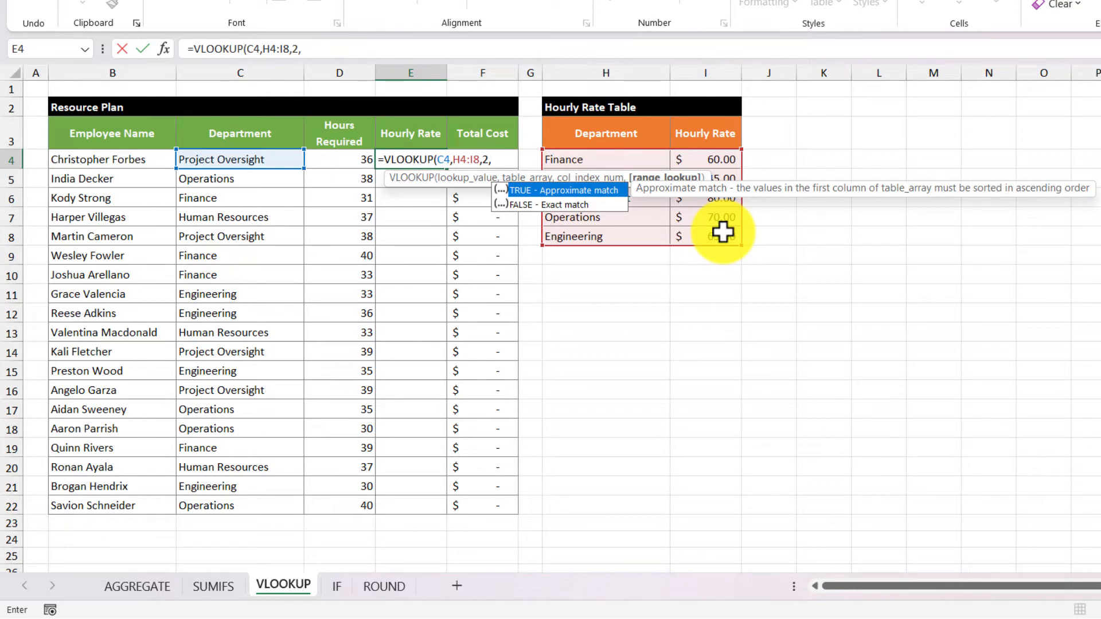
double_click(589, 205)
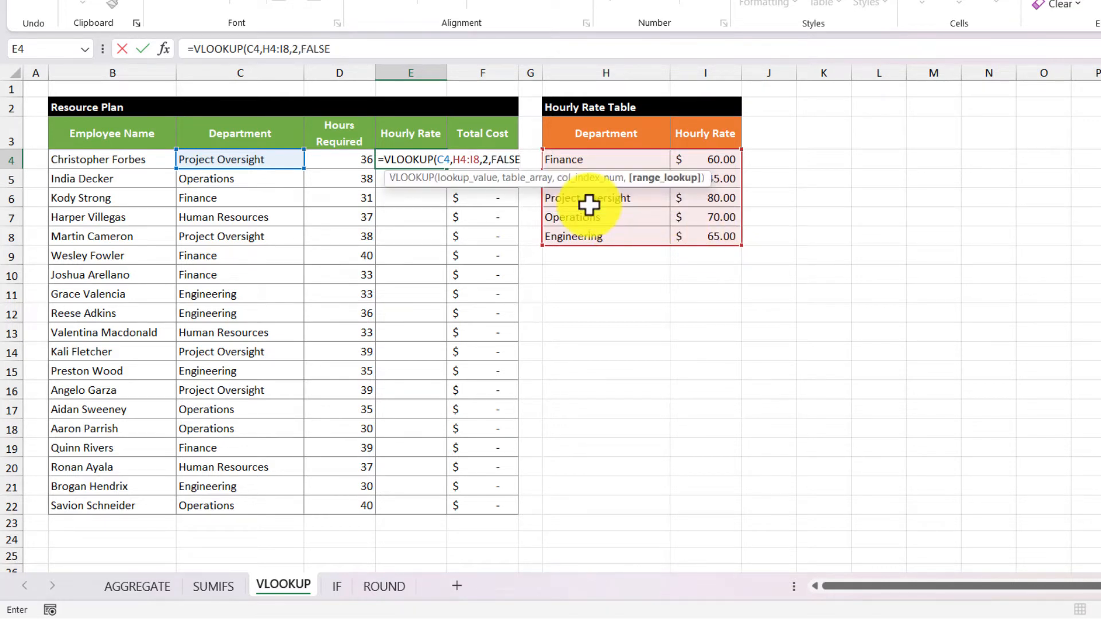
key("Return")
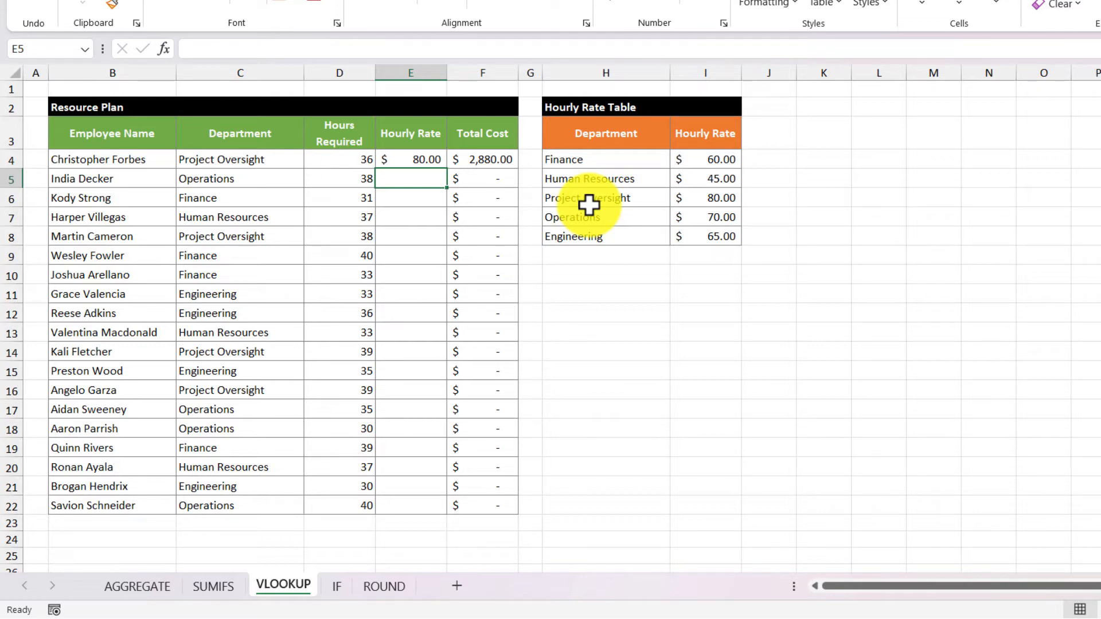
left_click(432, 160)
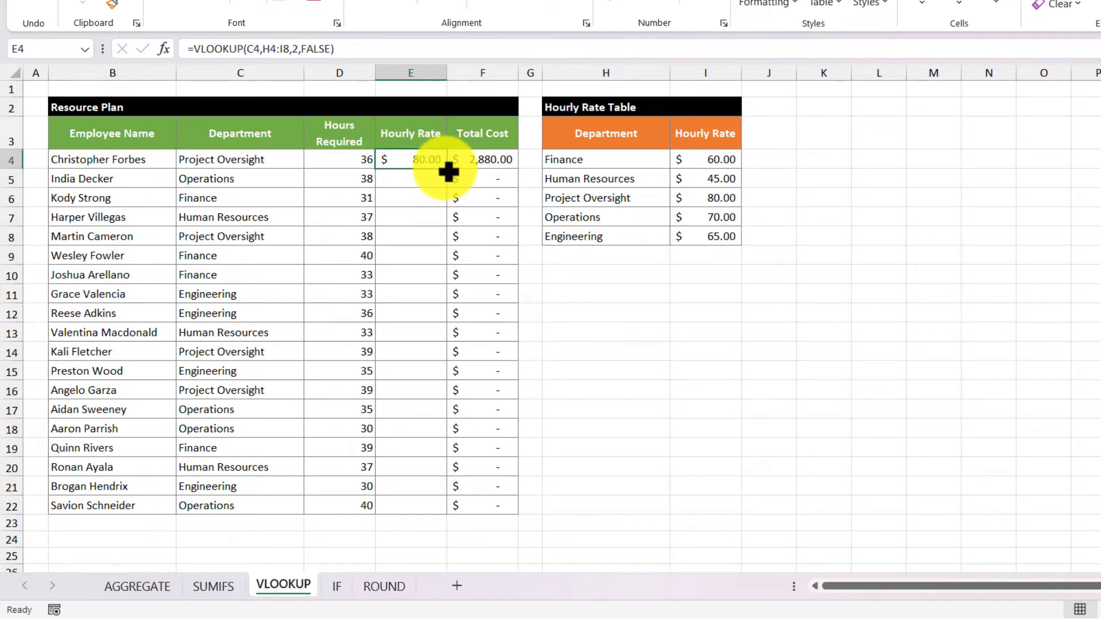
double_click(446, 169)
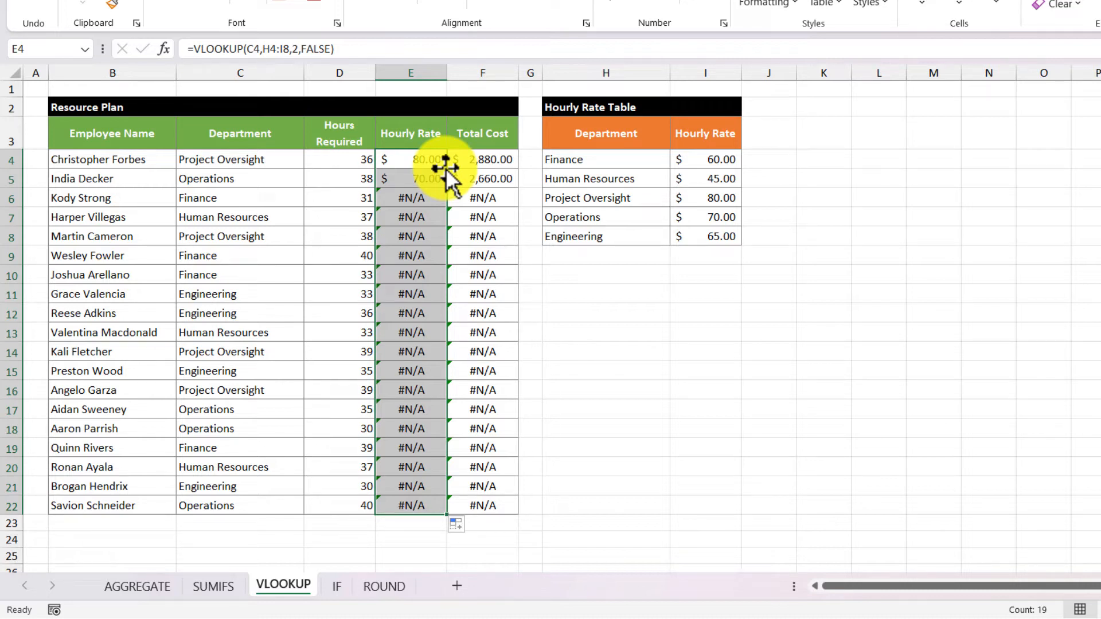
Lock the lookup table in E4 as =VLOOKUP(C4,$H$4:$I$8,2,FALSE) and refill the Hourly Rate column down to row 22
double_click(425, 255)
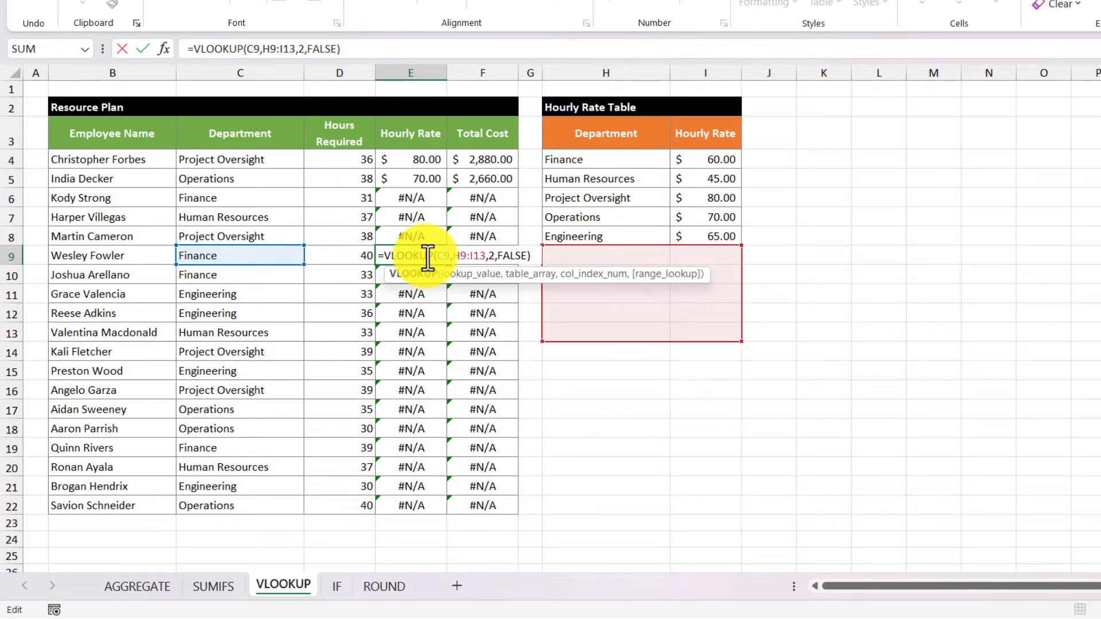
double_click(418, 164)
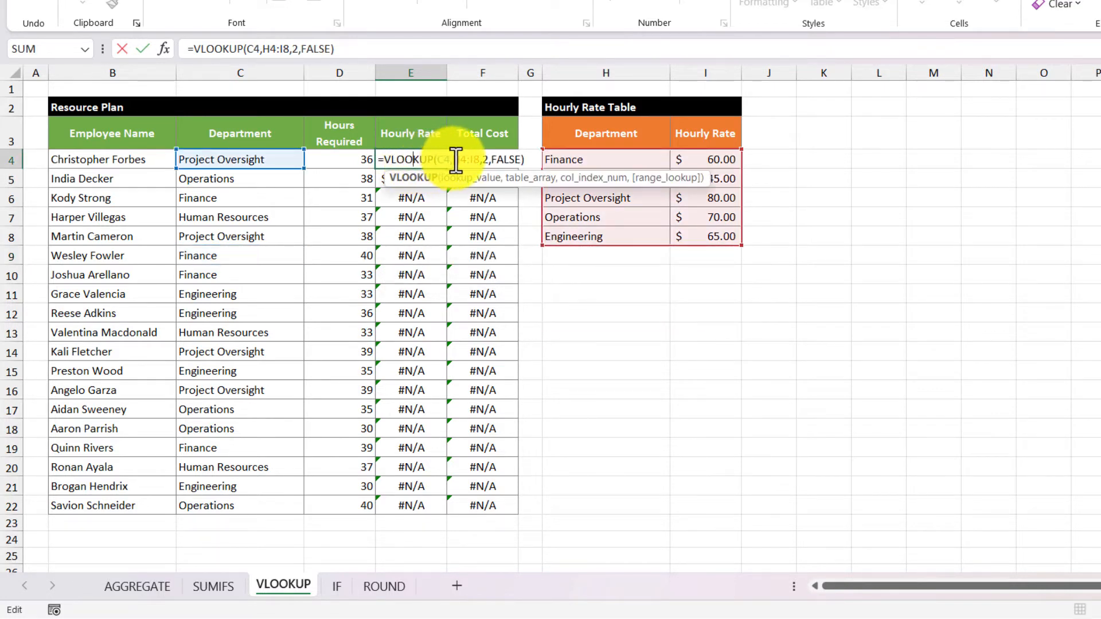
left_click(478, 161)
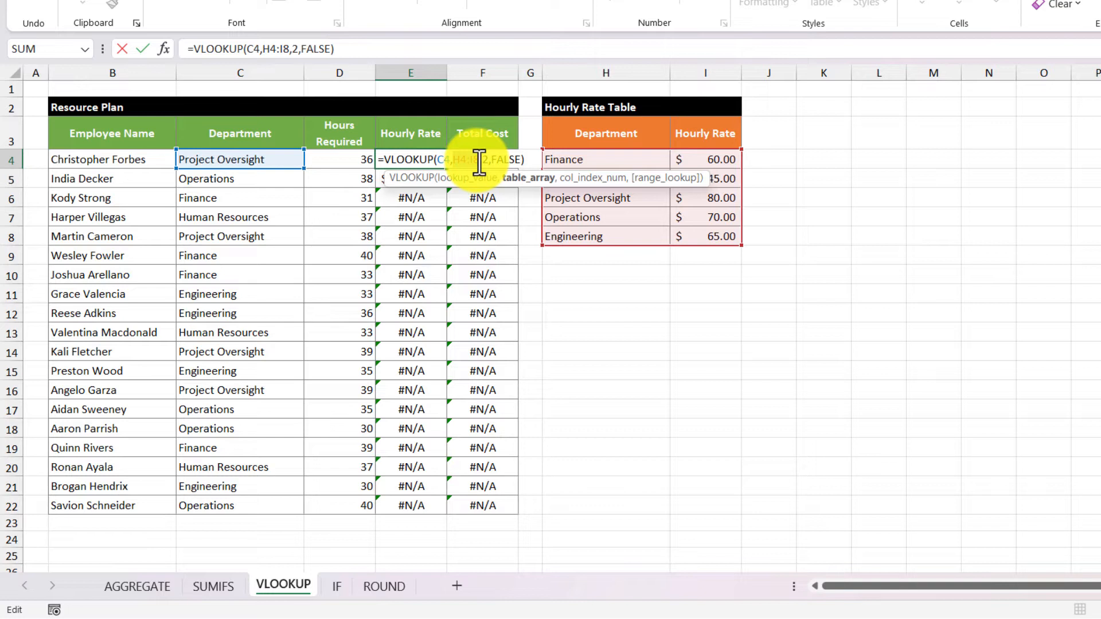
key("F4")
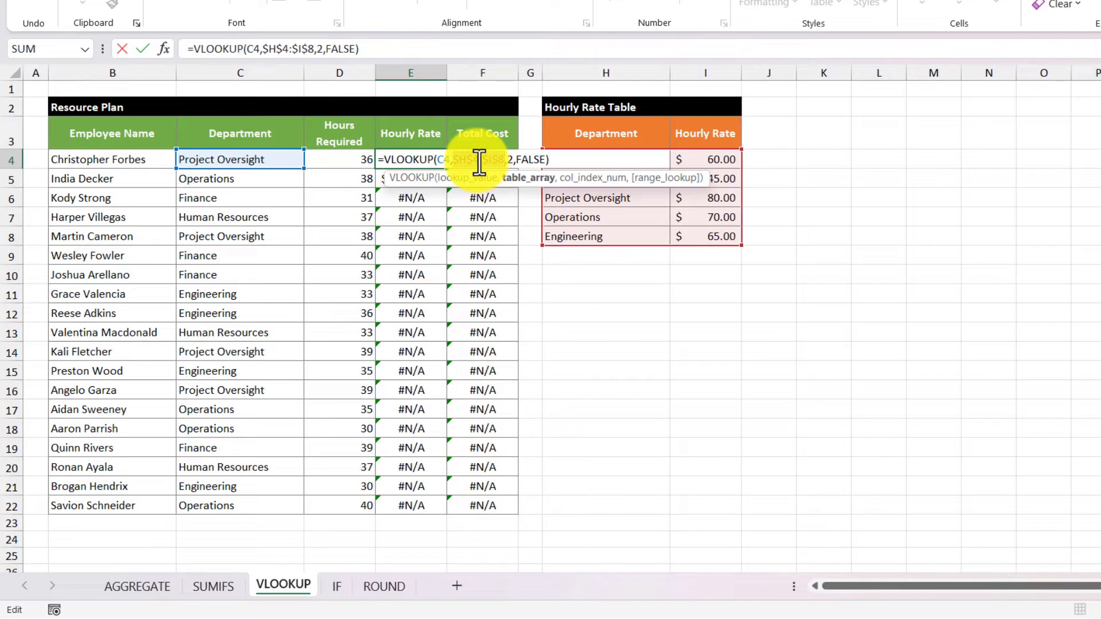
key("Return")
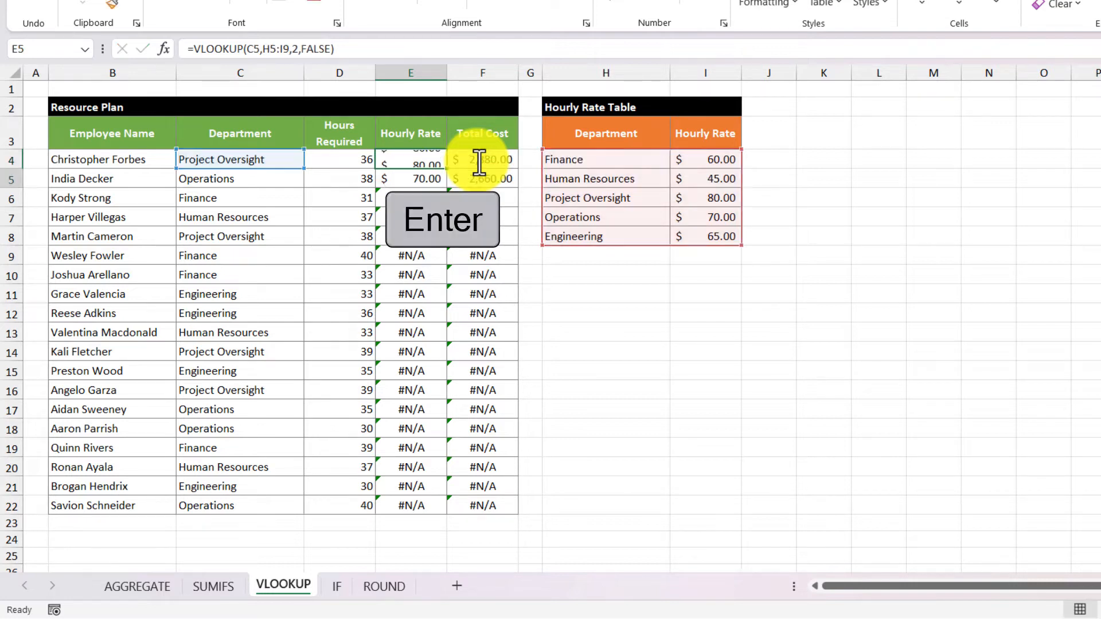
left_click(434, 158)
double_click(447, 168)
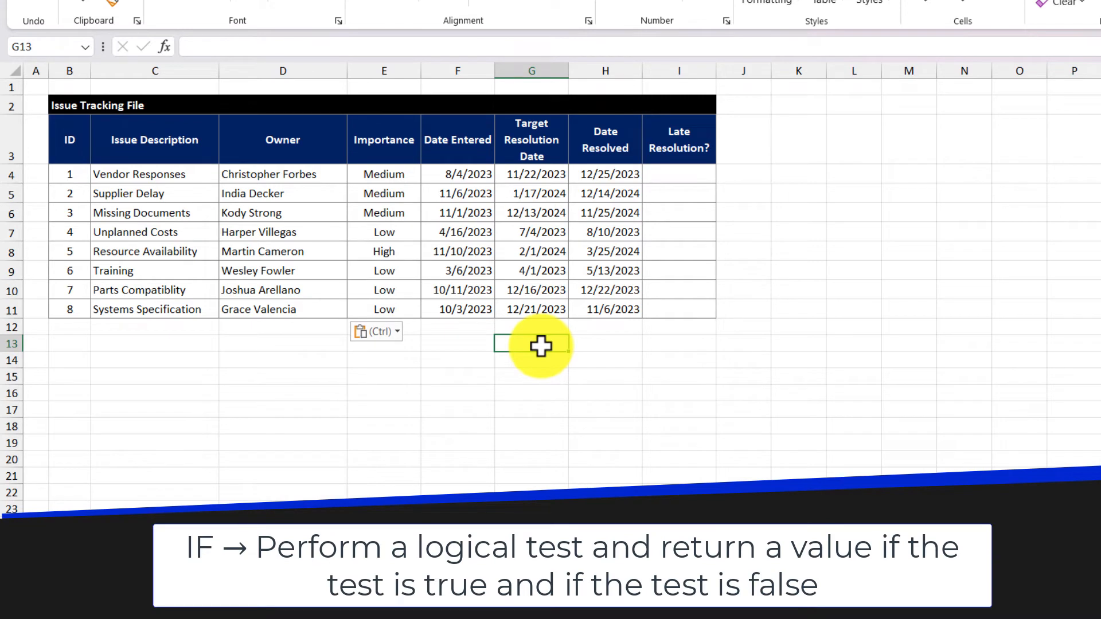
Enter =IF(H4>G4,"Late","Not Late") in I4 of the issue tracker and fill it down the Late Resolution? column
left_click(697, 174)
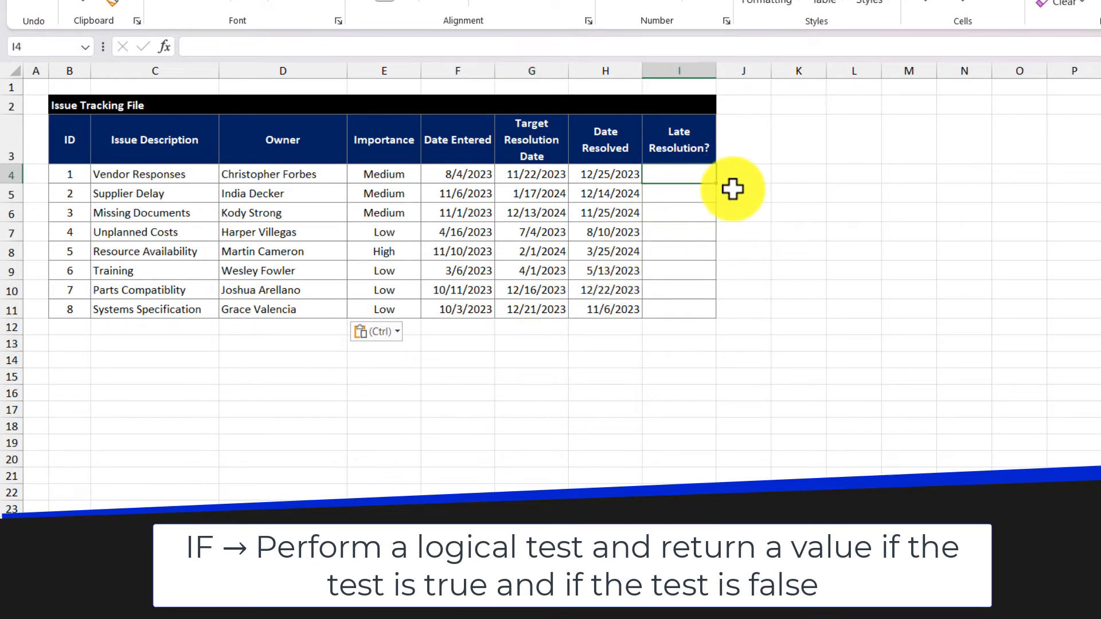
type("=if")
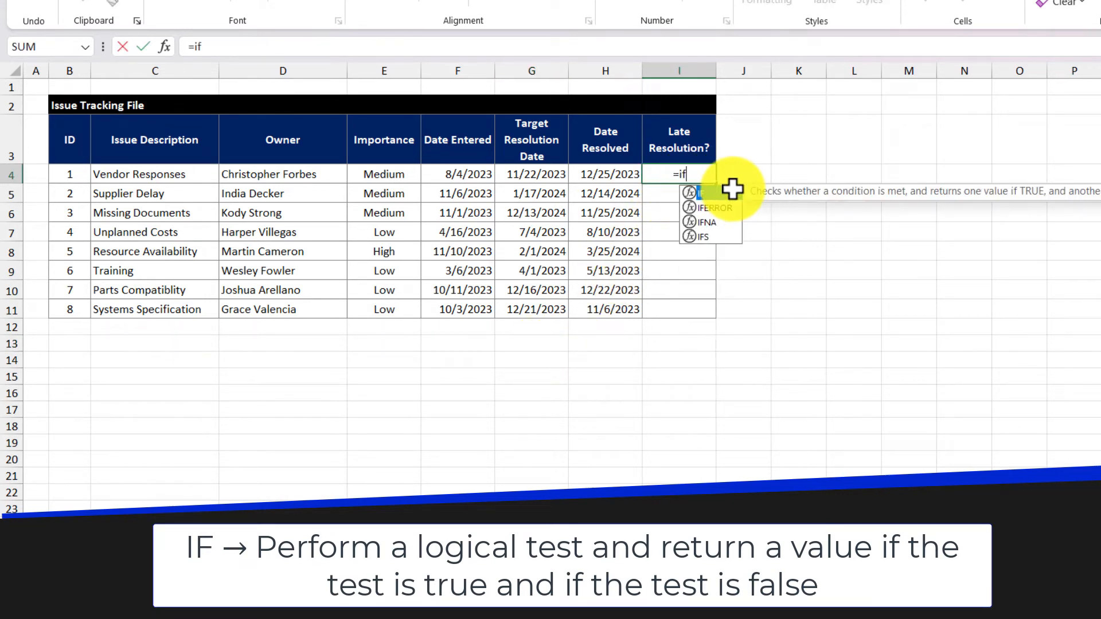
double_click(720, 194)
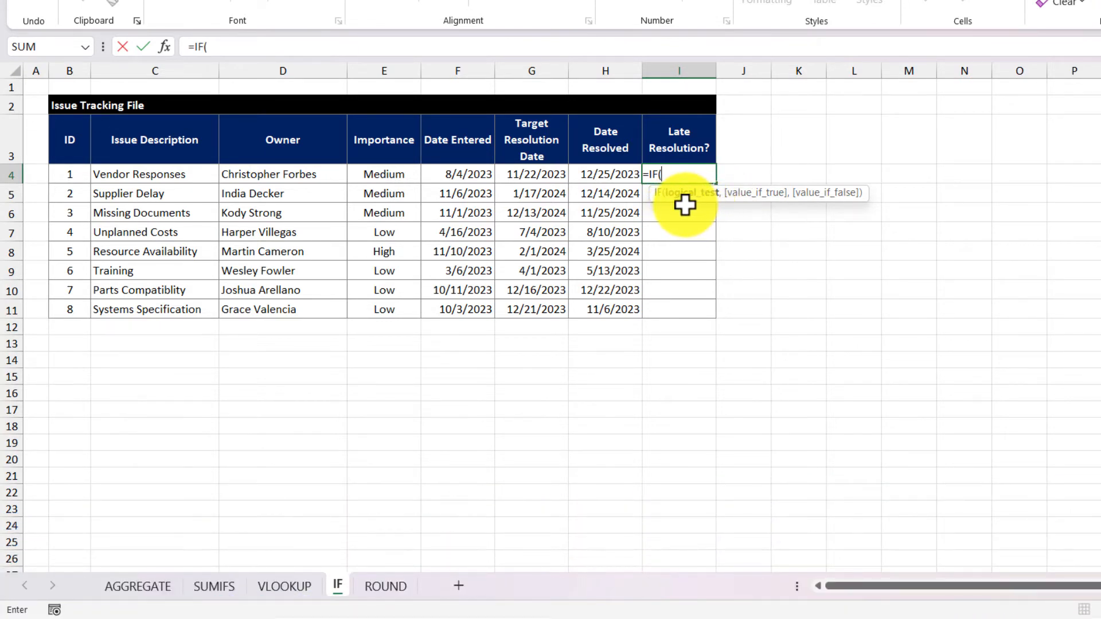
left_click(602, 173)
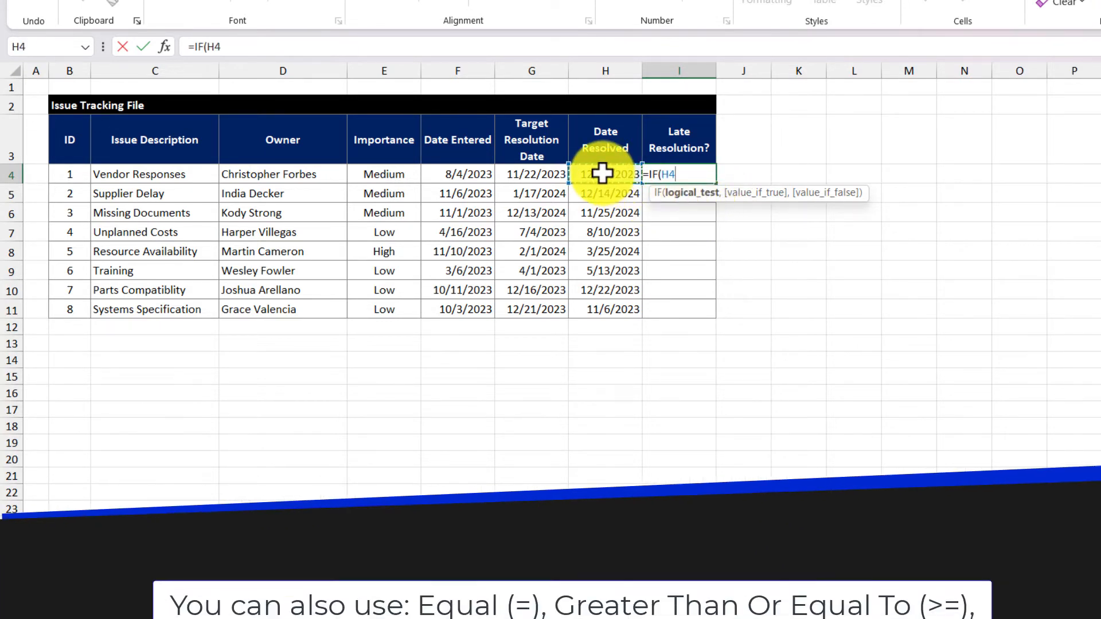
type(">")
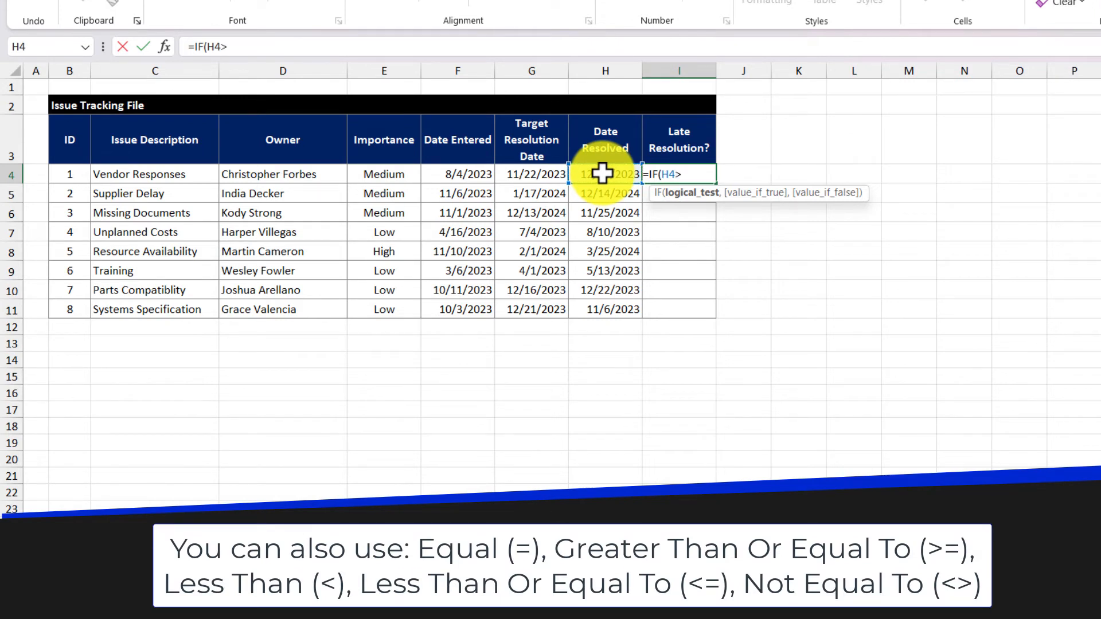
left_click(542, 174)
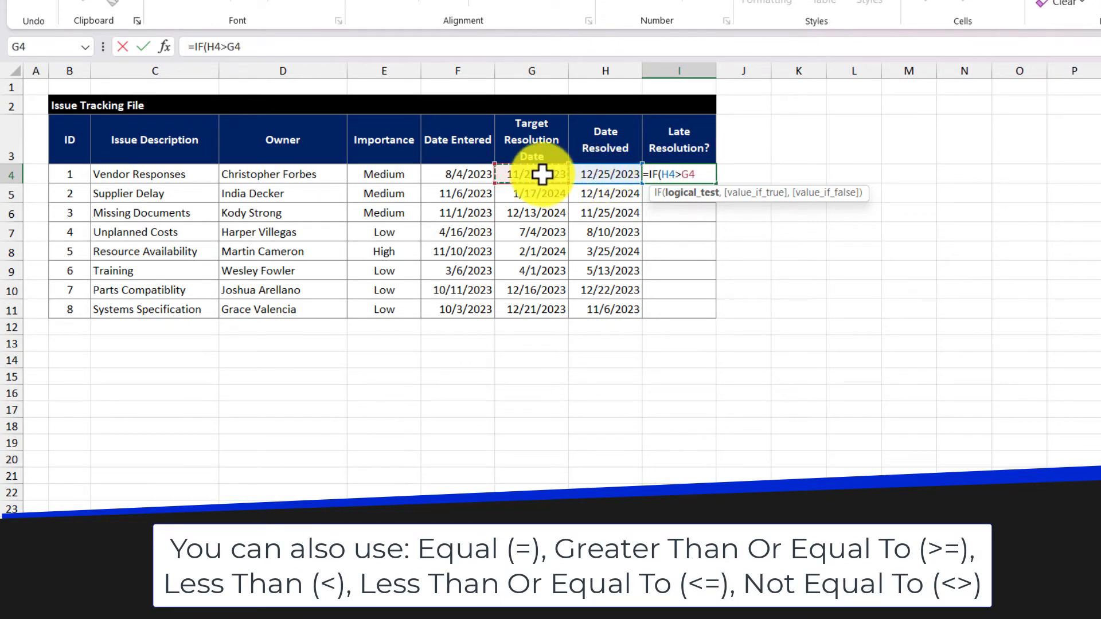
type(",")
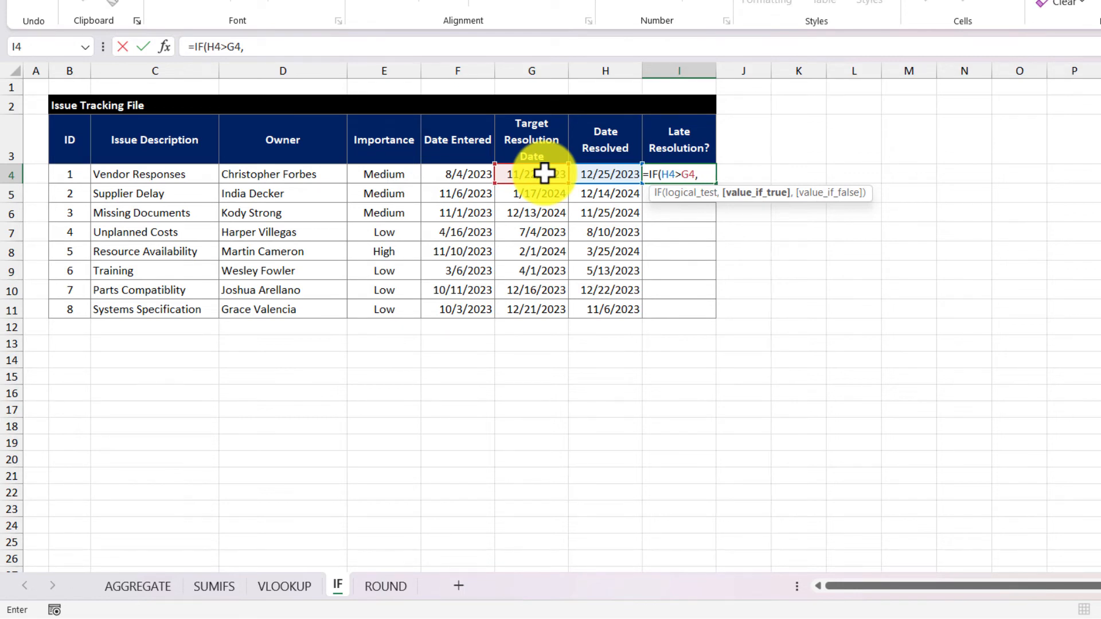
type("\"Late\"")
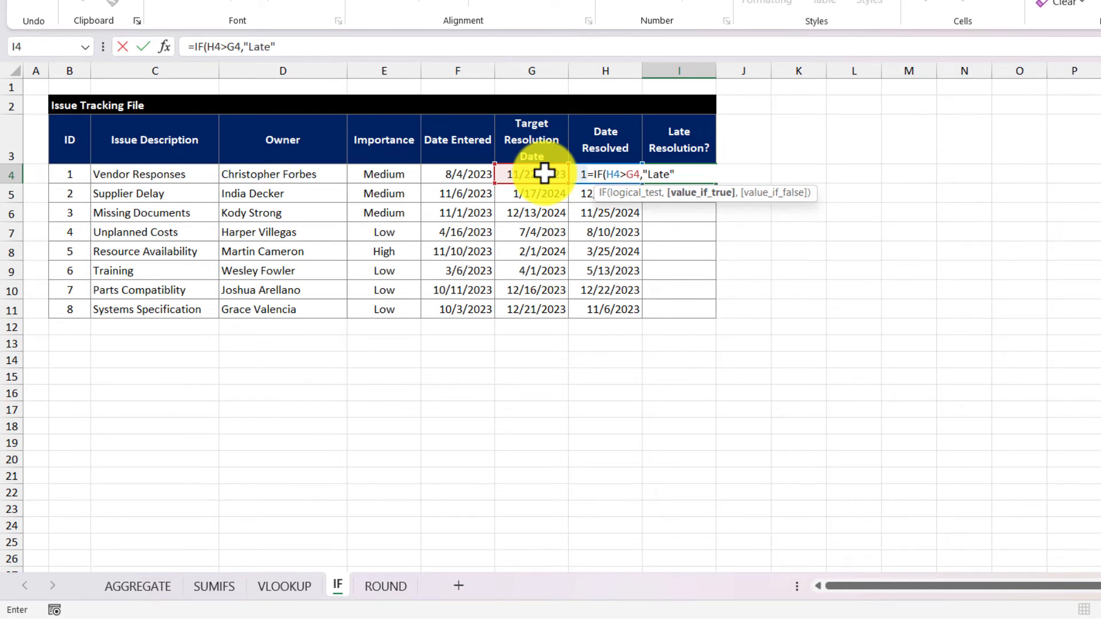
type(",")
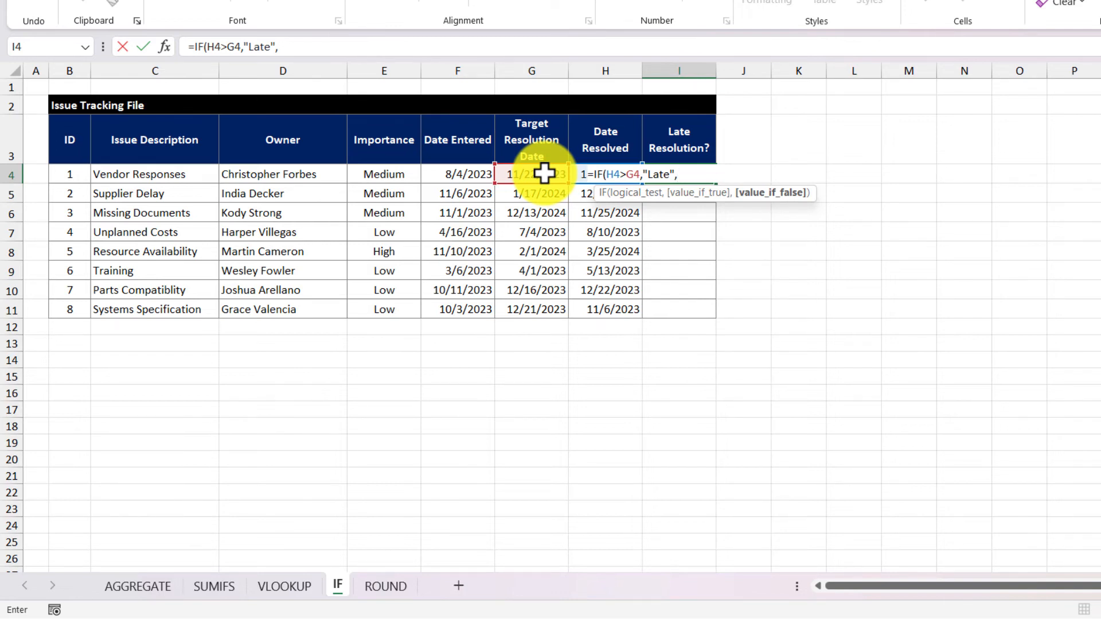
type("\"Not Late\"")
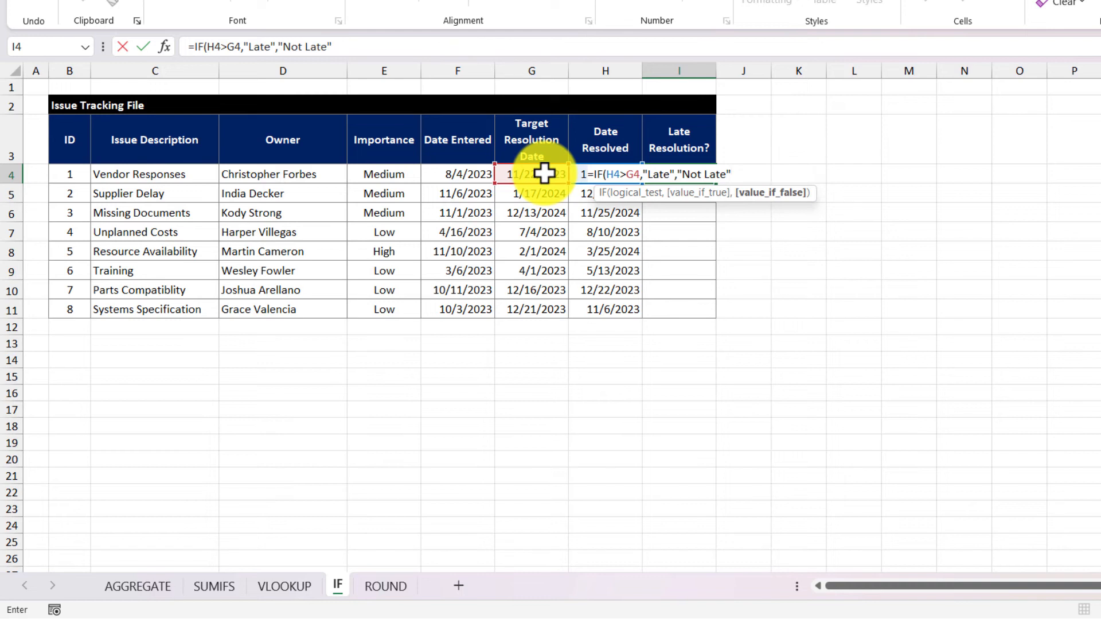
key("Return")
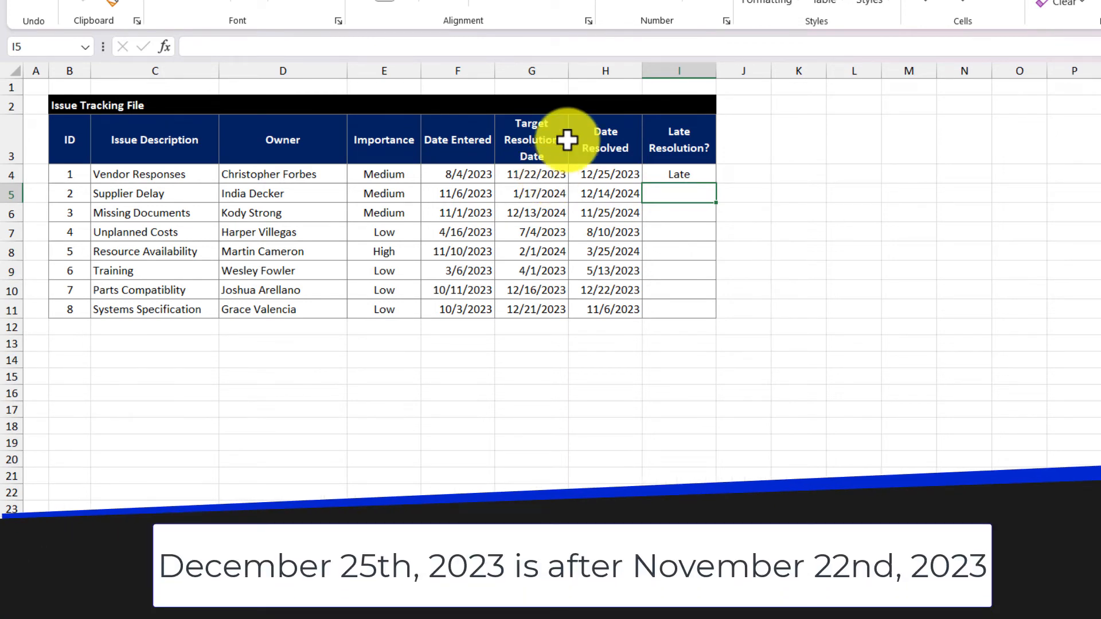
key("Up")
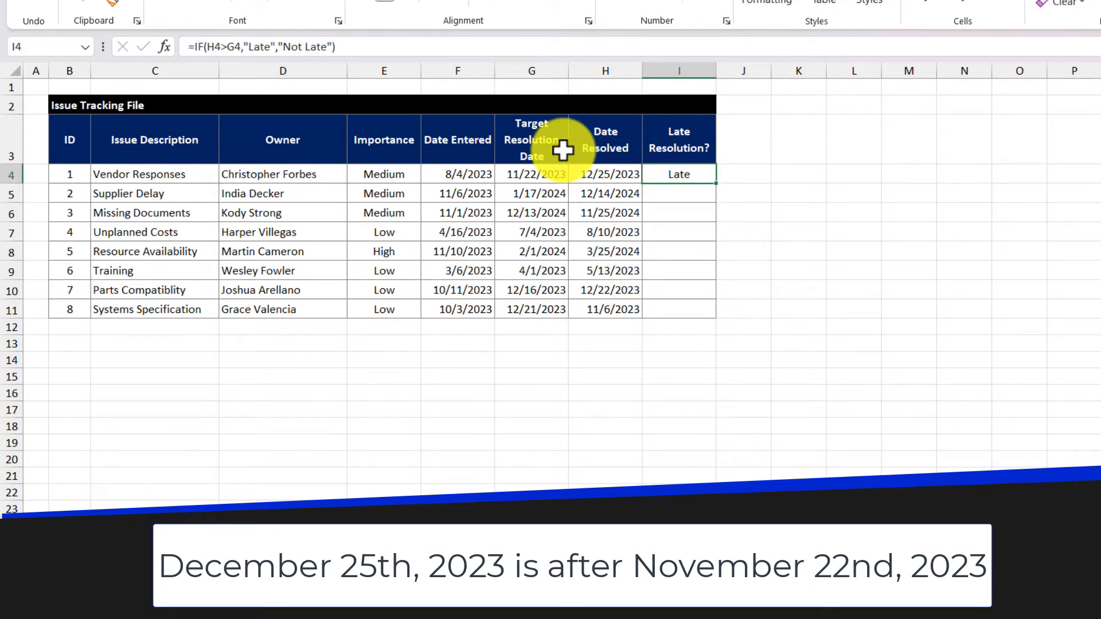
double_click(716, 183)
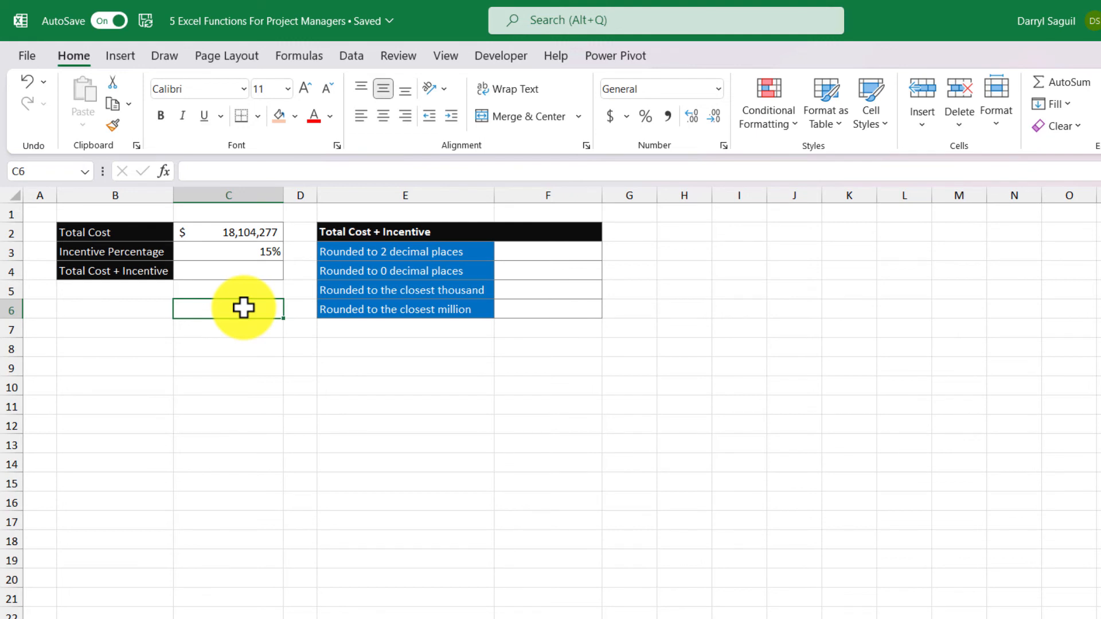
Enter =C2*(1+C3) in C4 to calculate the total cost plus incentive
left_click(218, 272)
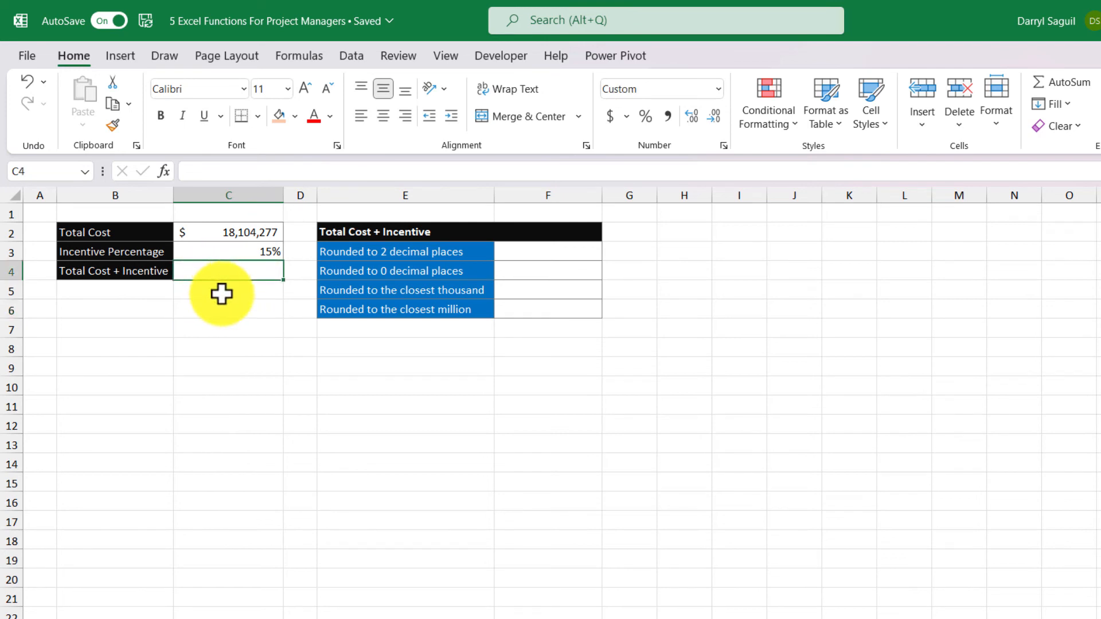
type("=")
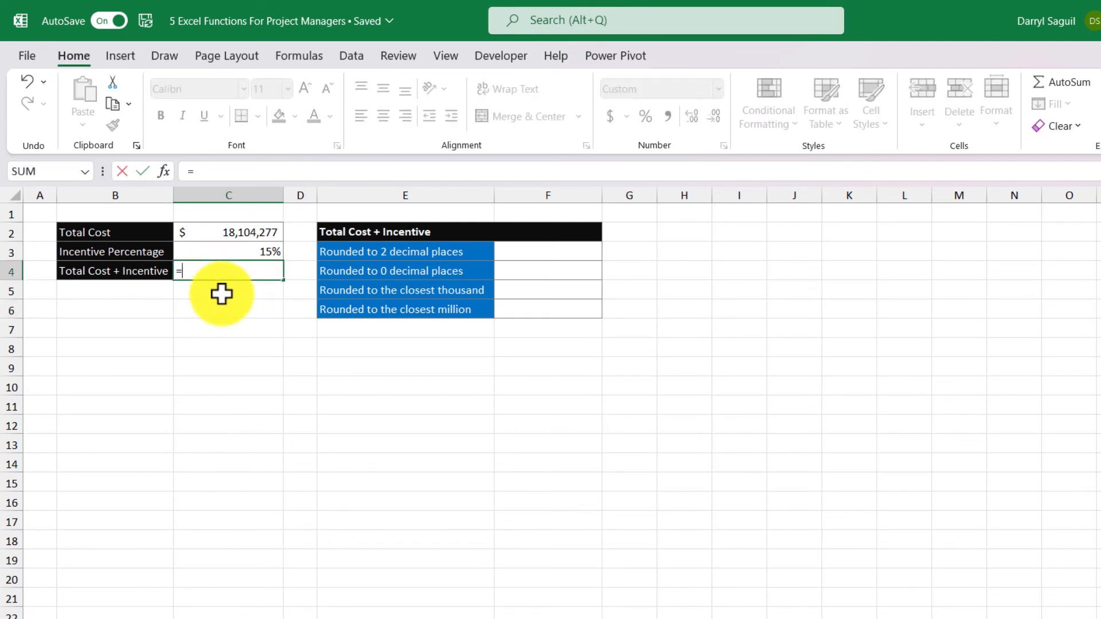
left_click(231, 232)
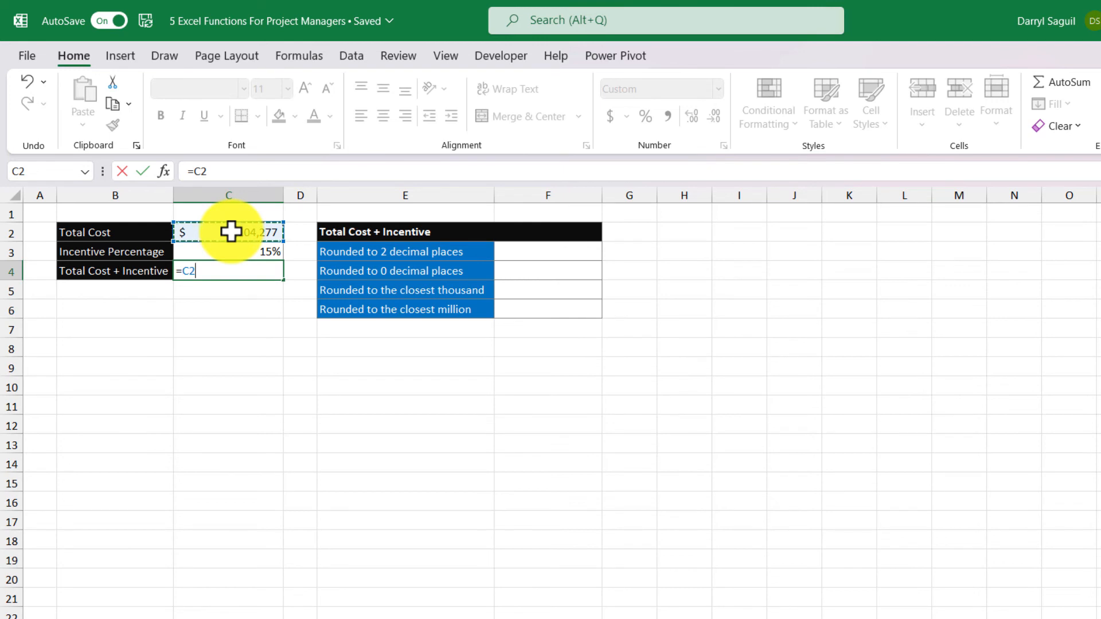
type("*(1+")
left_click(234, 250)
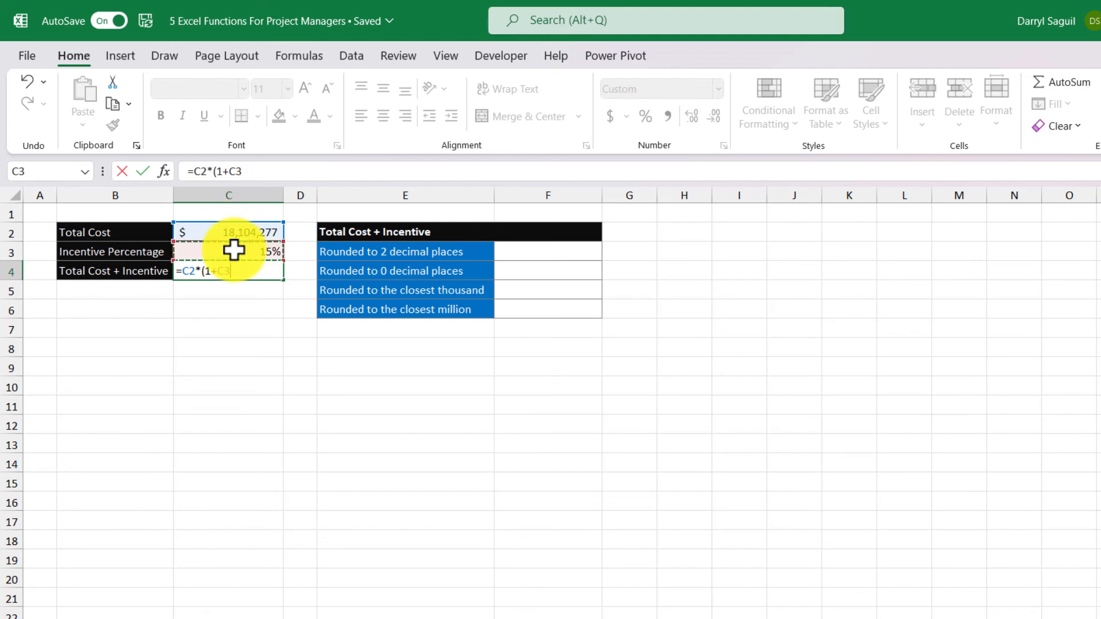
type(")")
key("Return")
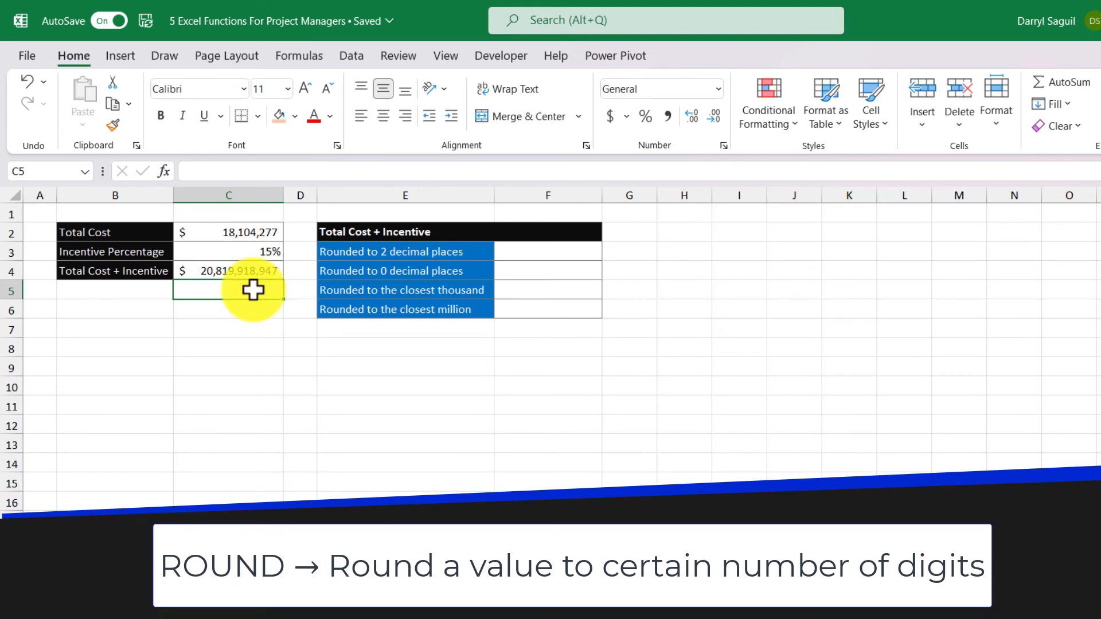
Enter a ROUND formula in F3 that rounds the total in C4 to 2 decimal places
left_click(528, 253)
type("=")
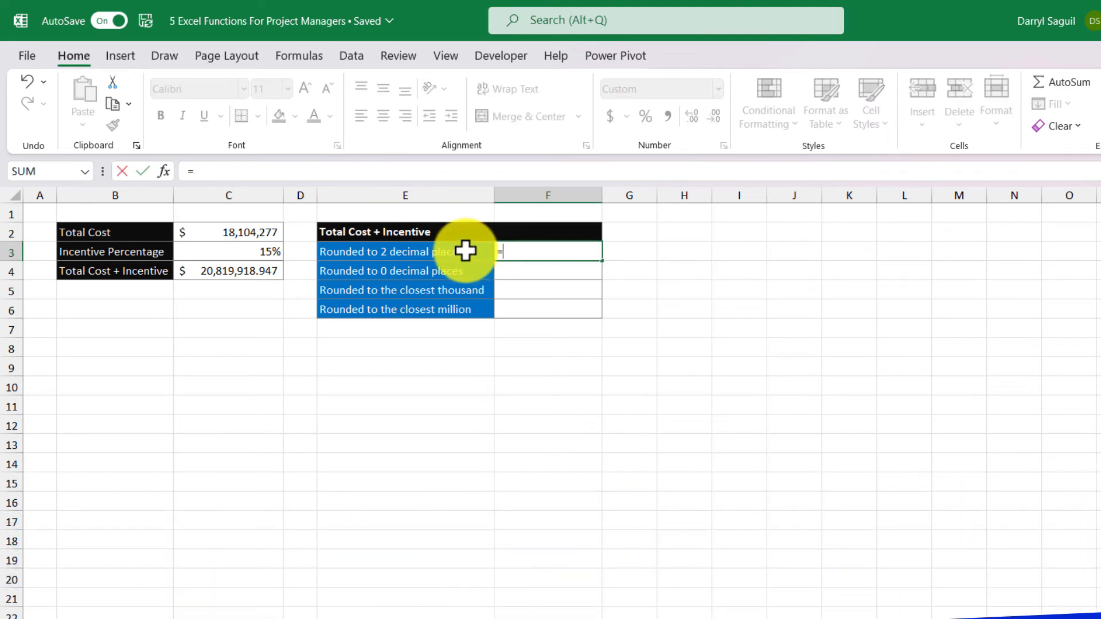
type("rou")
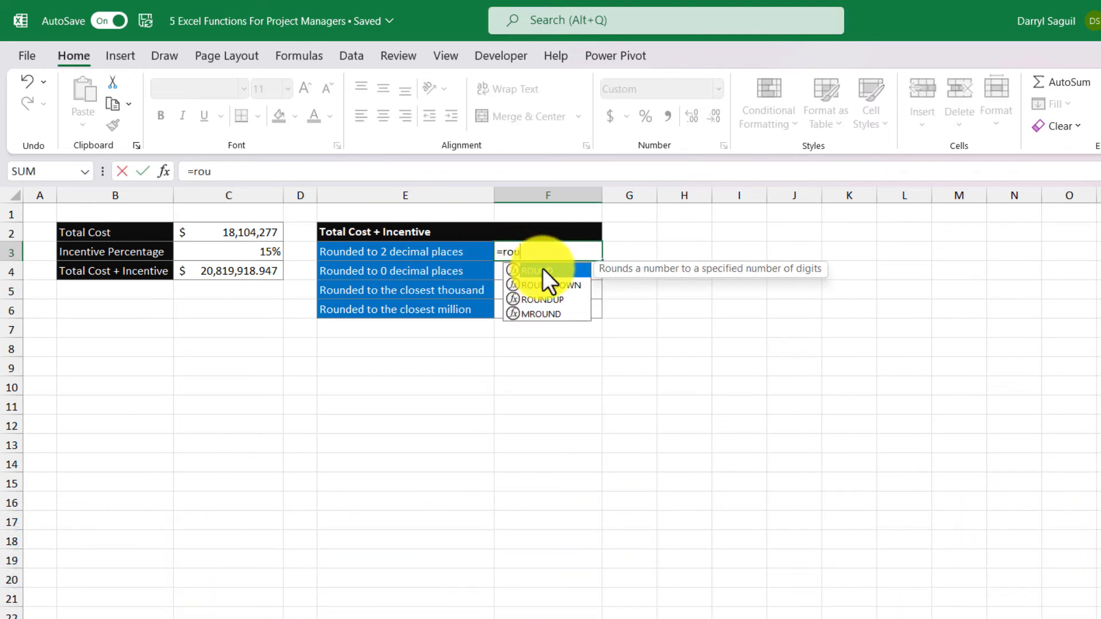
double_click(542, 270)
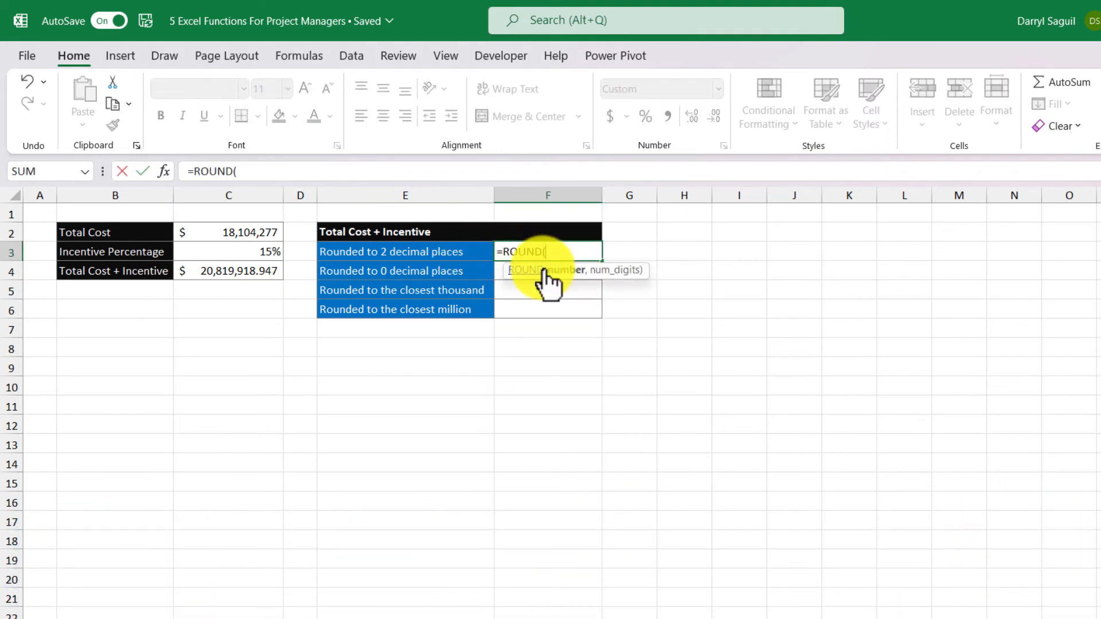
left_click(253, 273)
type(",")
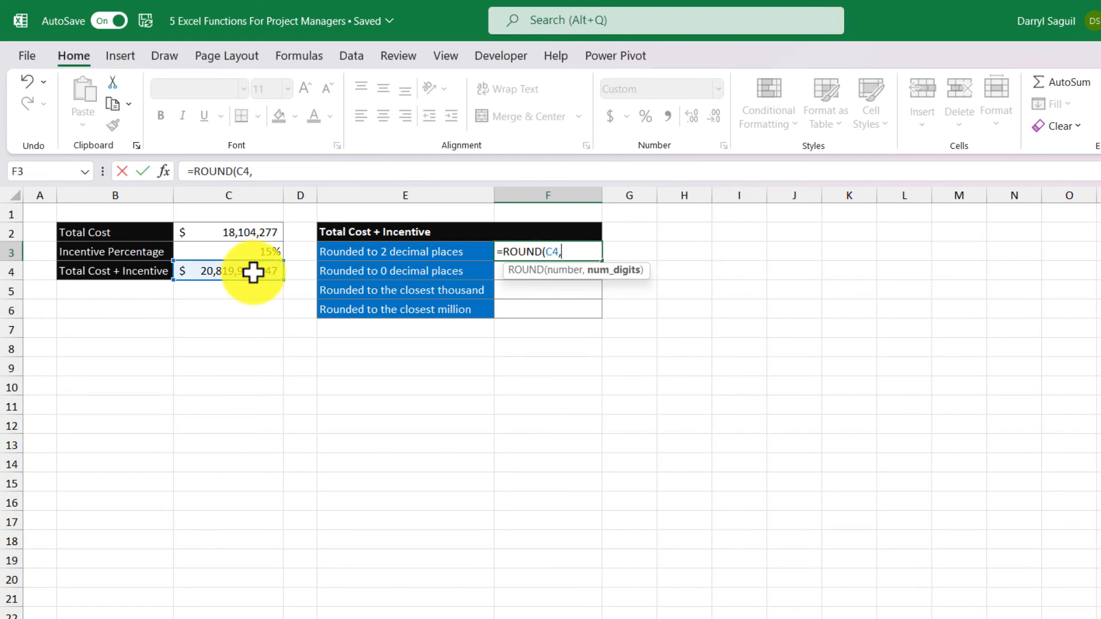
type("2")
key("Return")
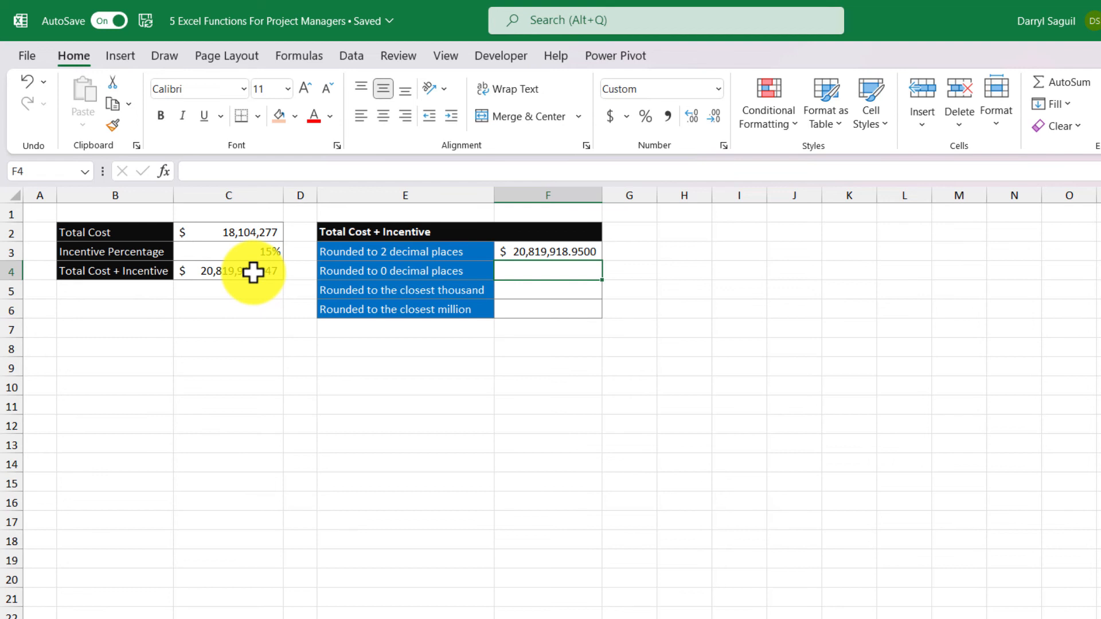
Enter a ROUND formula in F4 that rounds the total in C4 to 0 decimal places
type("=")
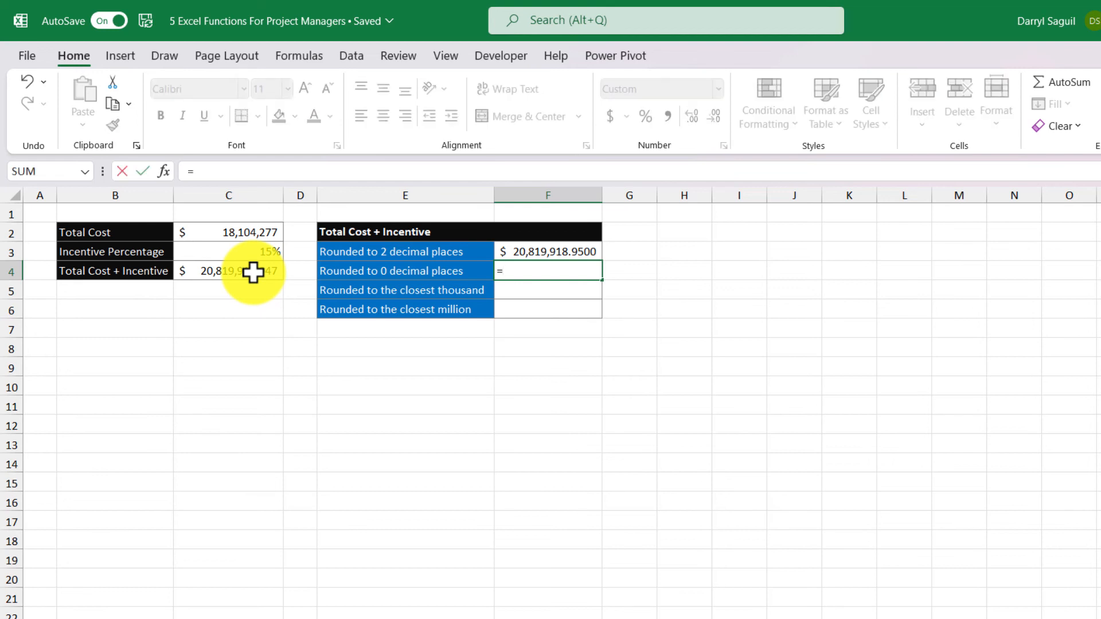
type("rou")
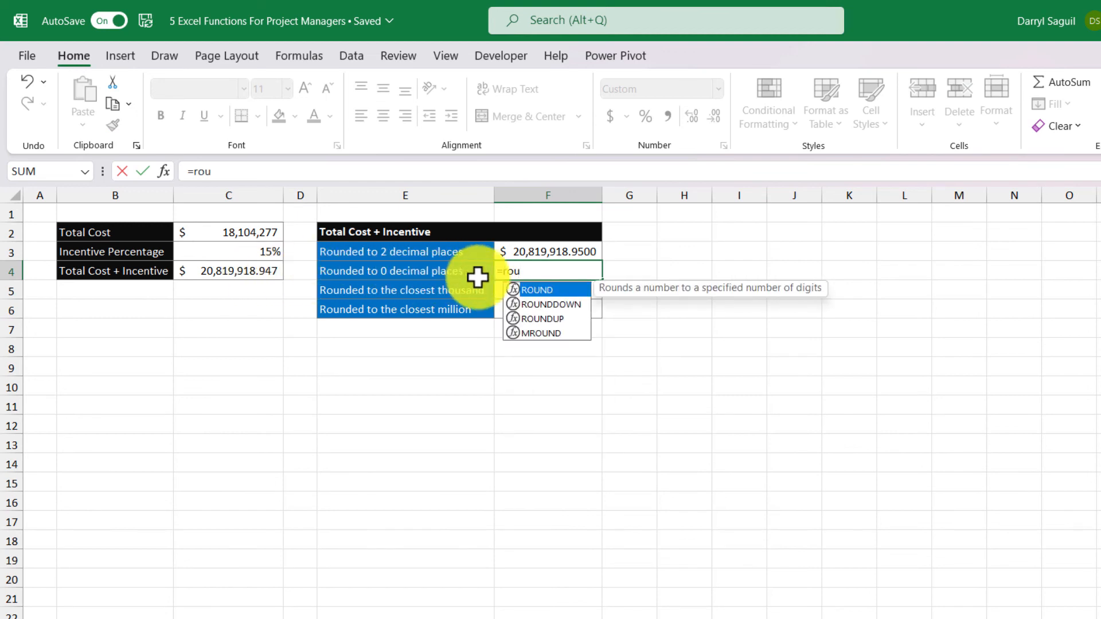
double_click(539, 290)
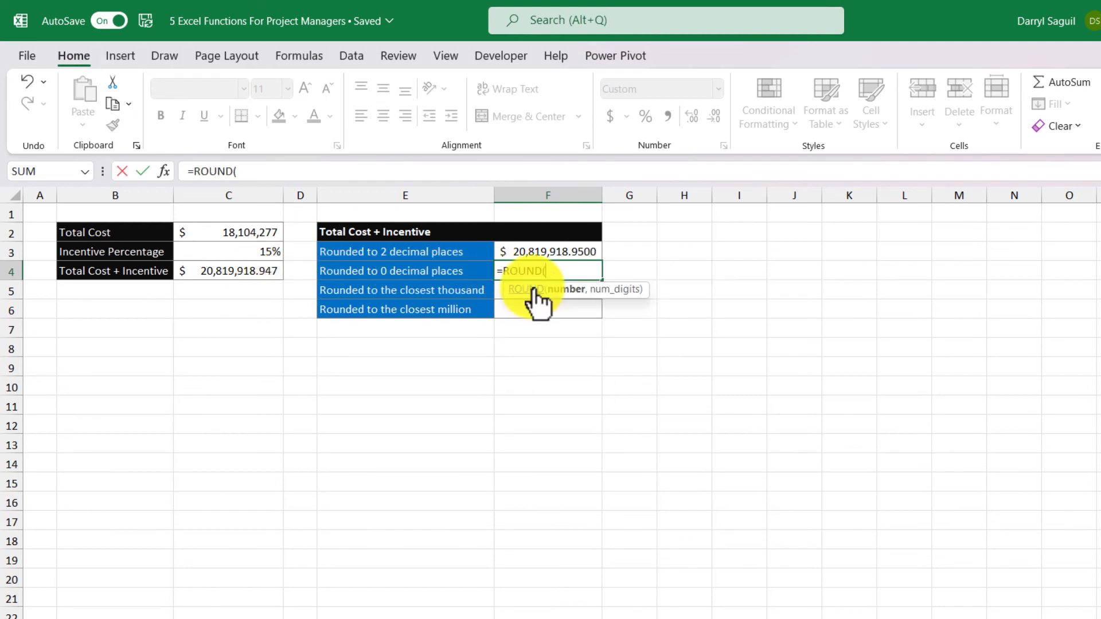
left_click(264, 273)
type(",")
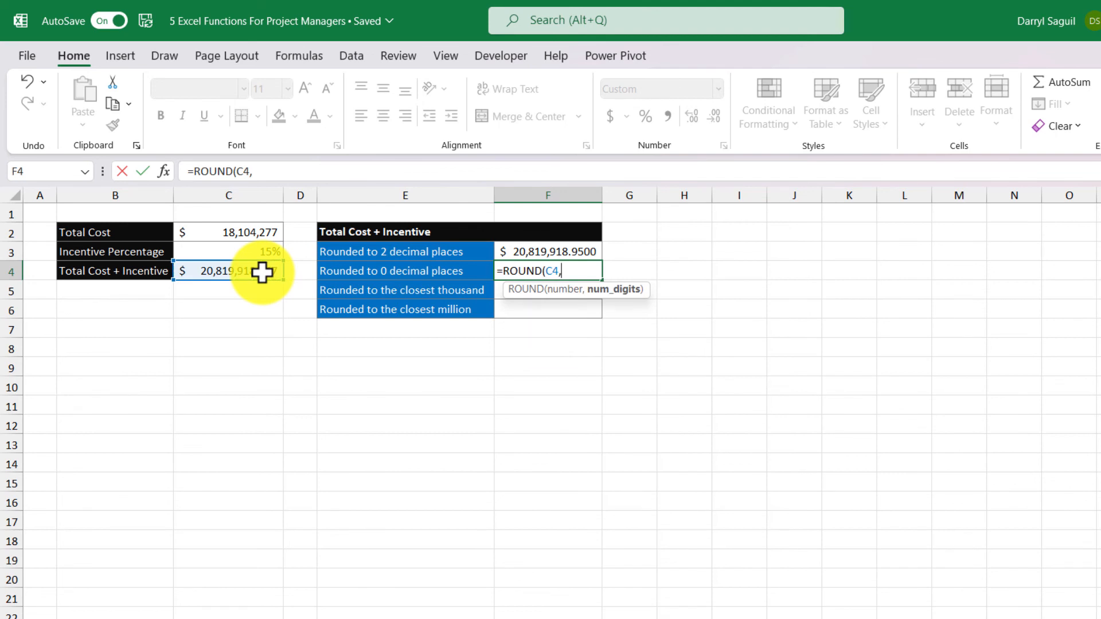
type("0")
key("Return")
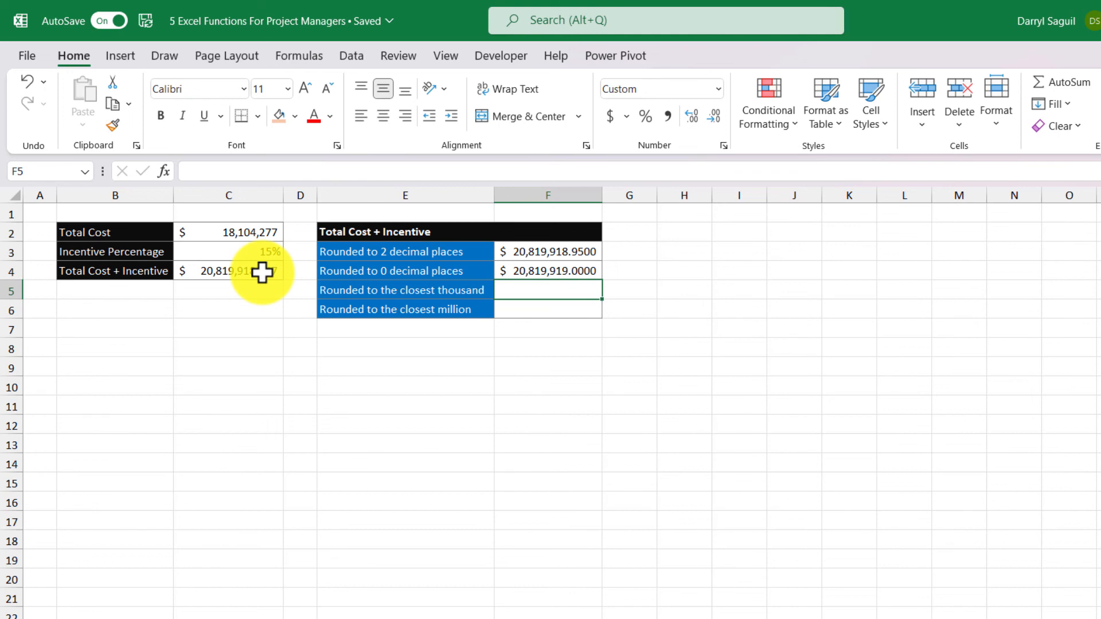
Enter a ROUND formula in F5 that rounds the total in C4 to the closest thousand, using -3 digits
type("=rou")
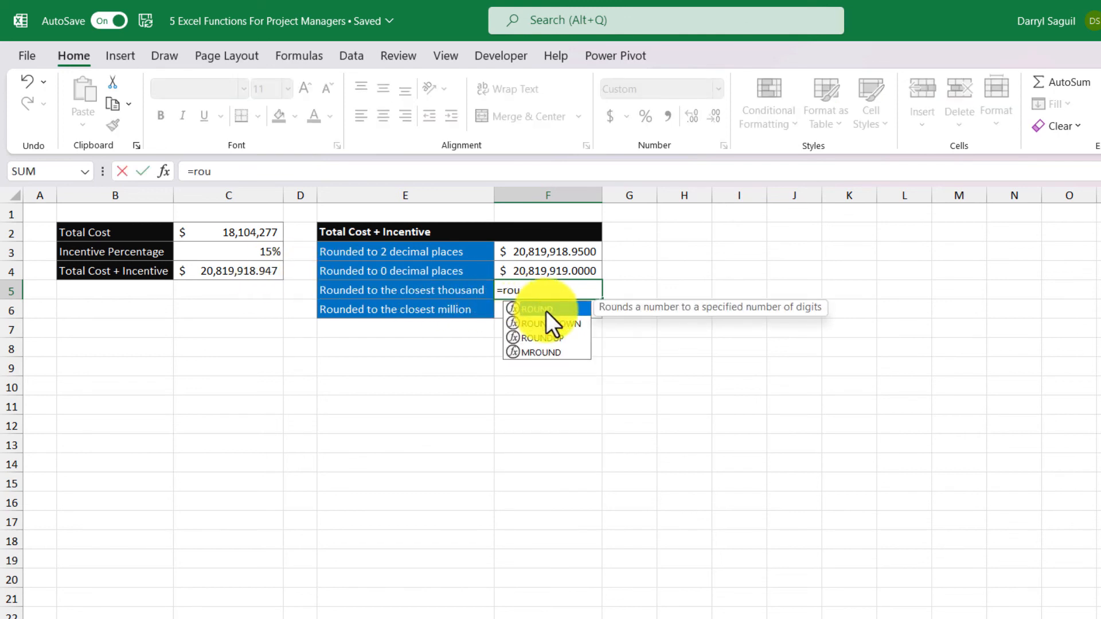
double_click(546, 311)
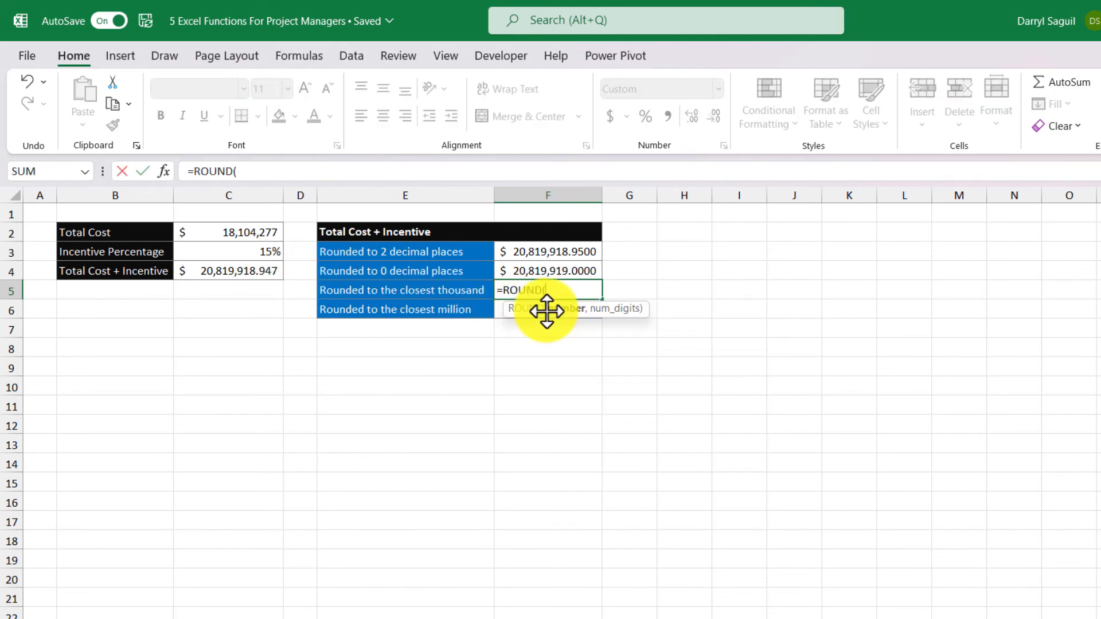
left_click(258, 270)
type(",")
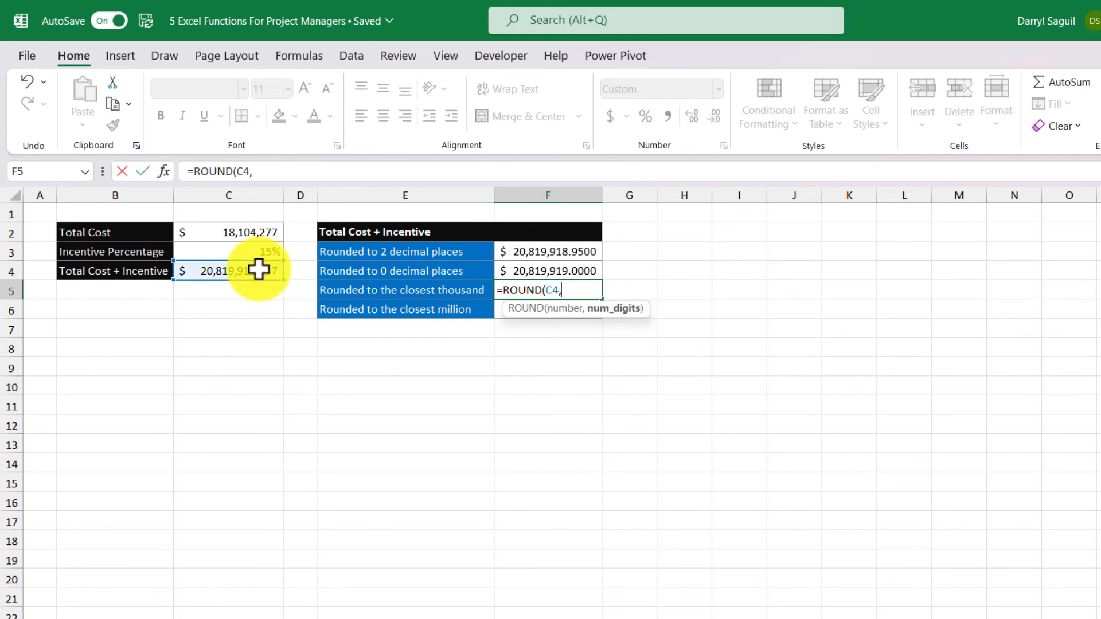
type("-3")
key("Return")
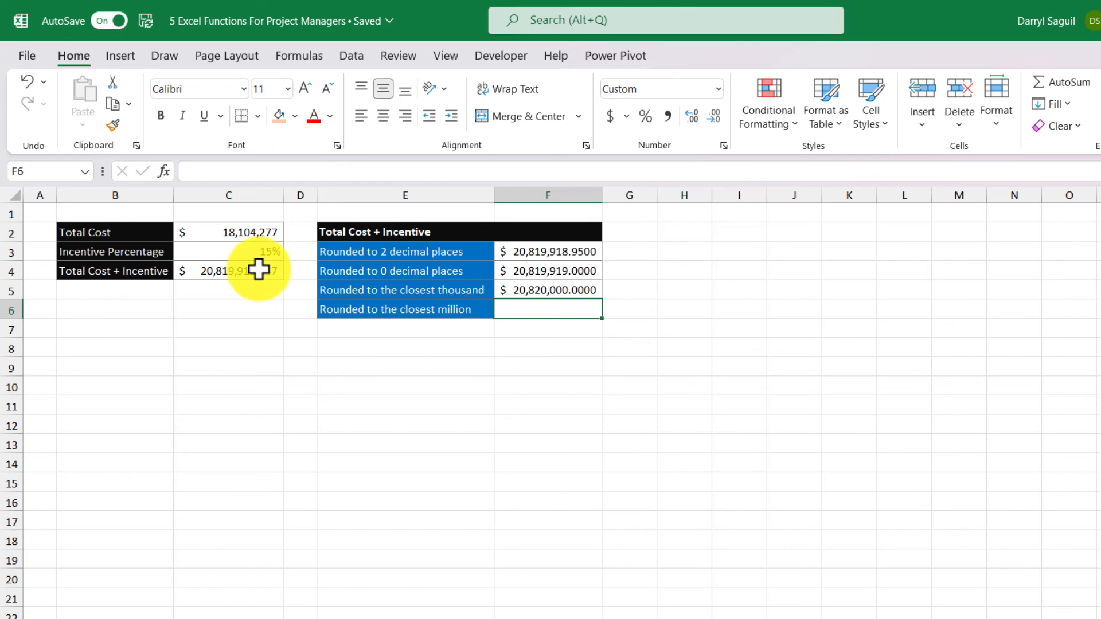
Enter a ROUND formula in F6 that rounds the total in C4 to the closest million, using -6 digits
type("=")
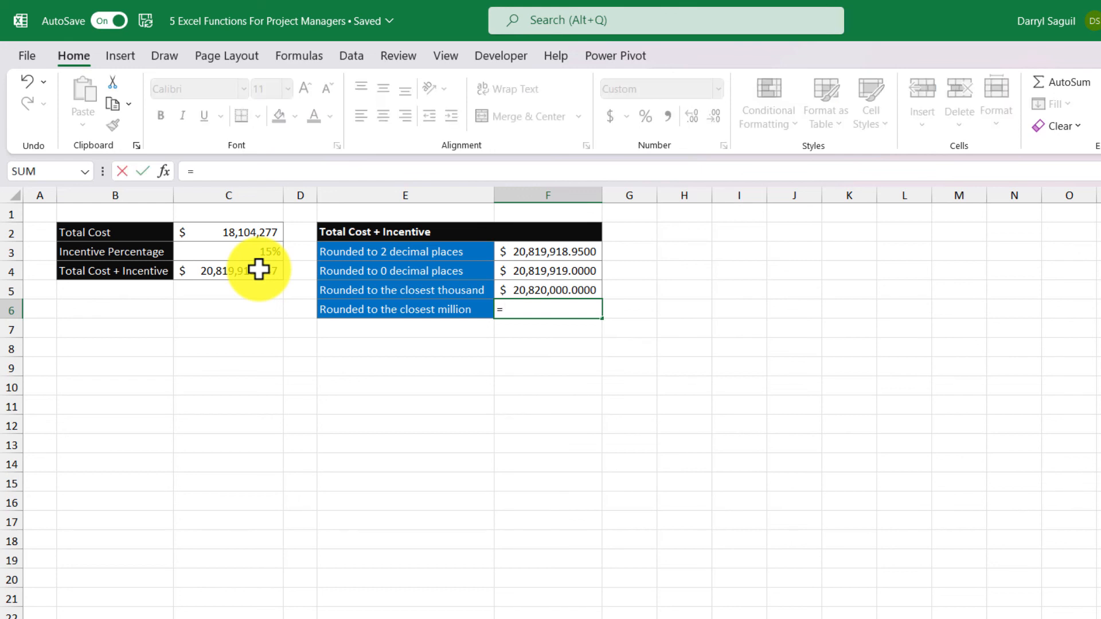
type("rou")
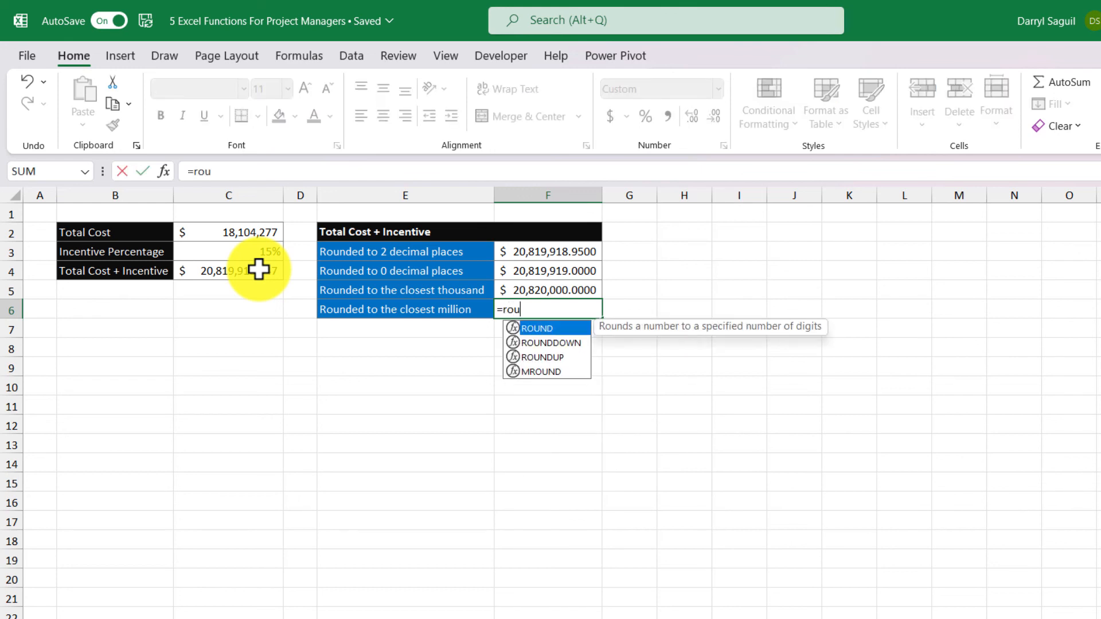
double_click(546, 330)
left_click(256, 271)
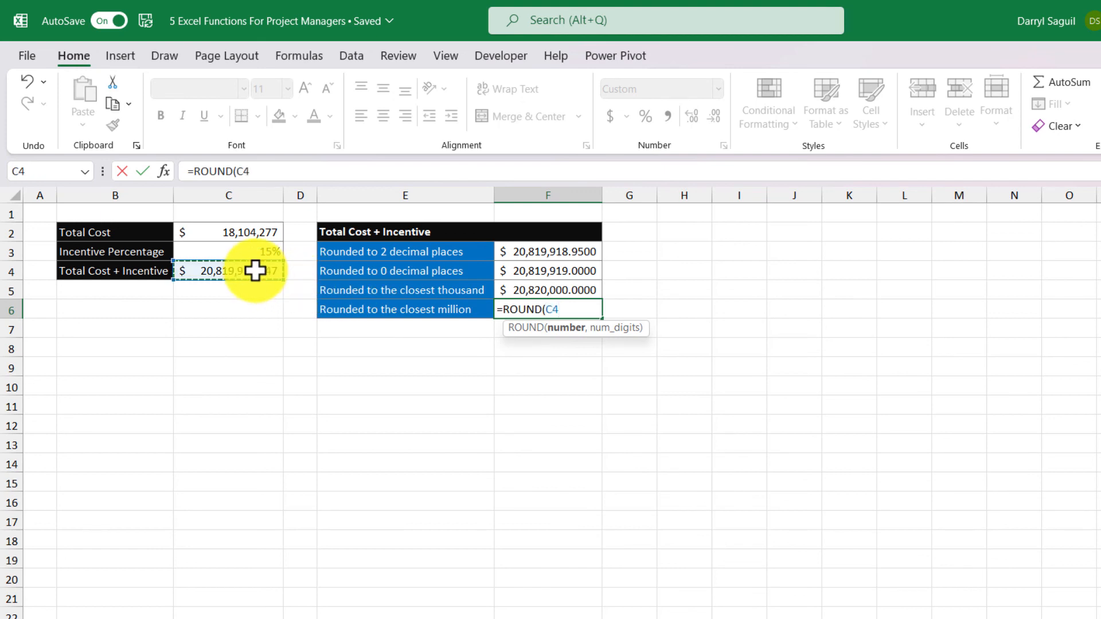
type(",")
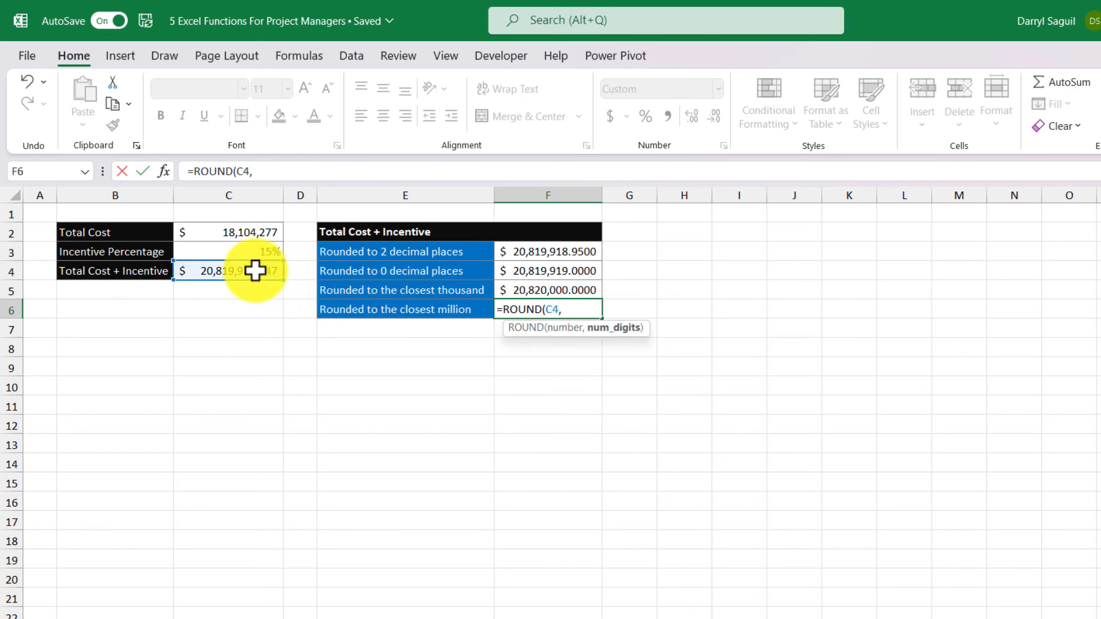
type("-6")
key("Return")
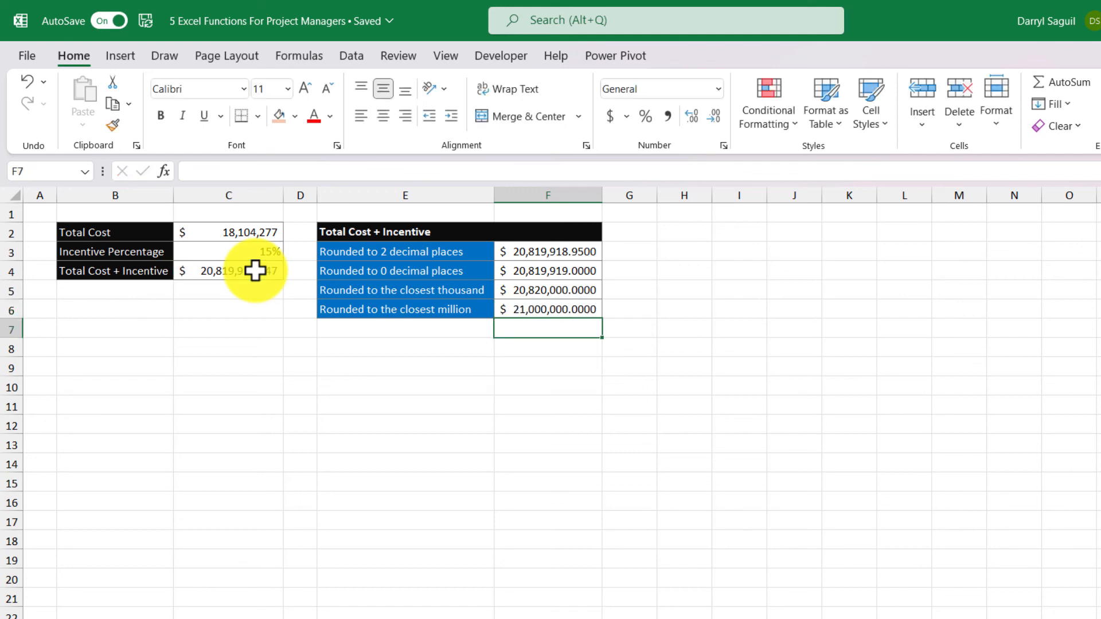